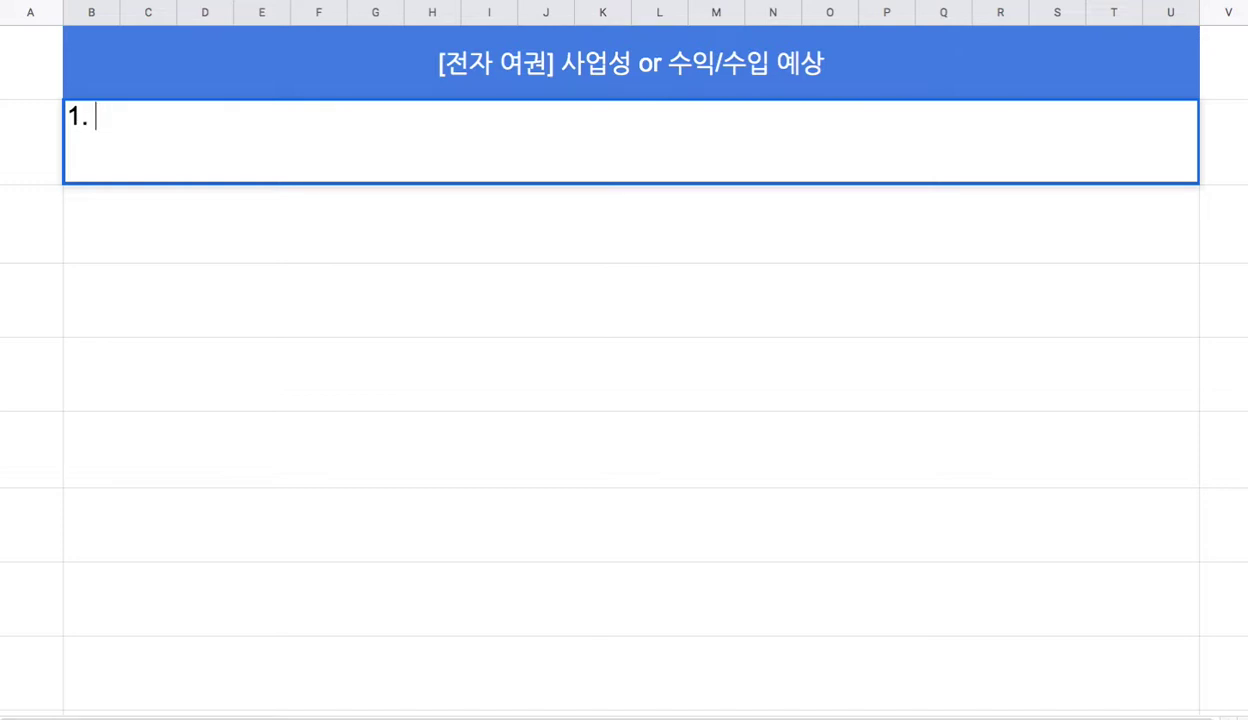
# Fill in item 1 with the text "10일간 코딩 => 사업화 ??"
pyautogui.write('10일간 코딩 ')
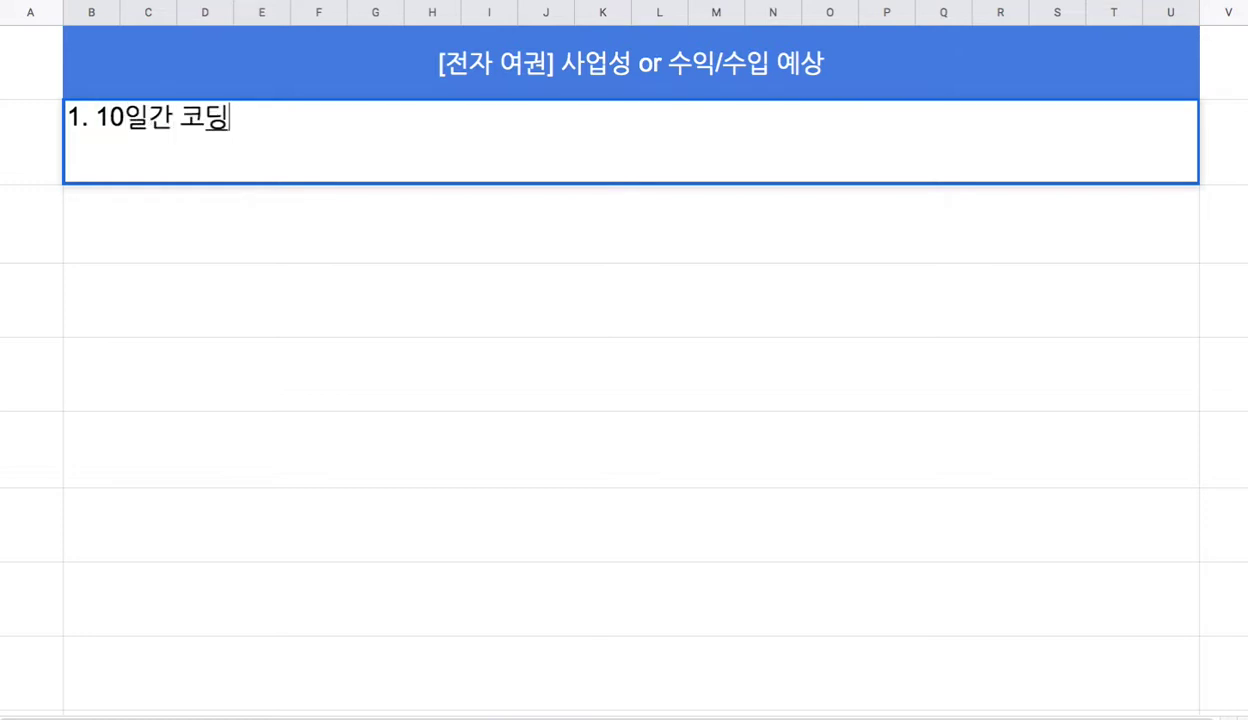
pyautogui.write('=> 사업호')
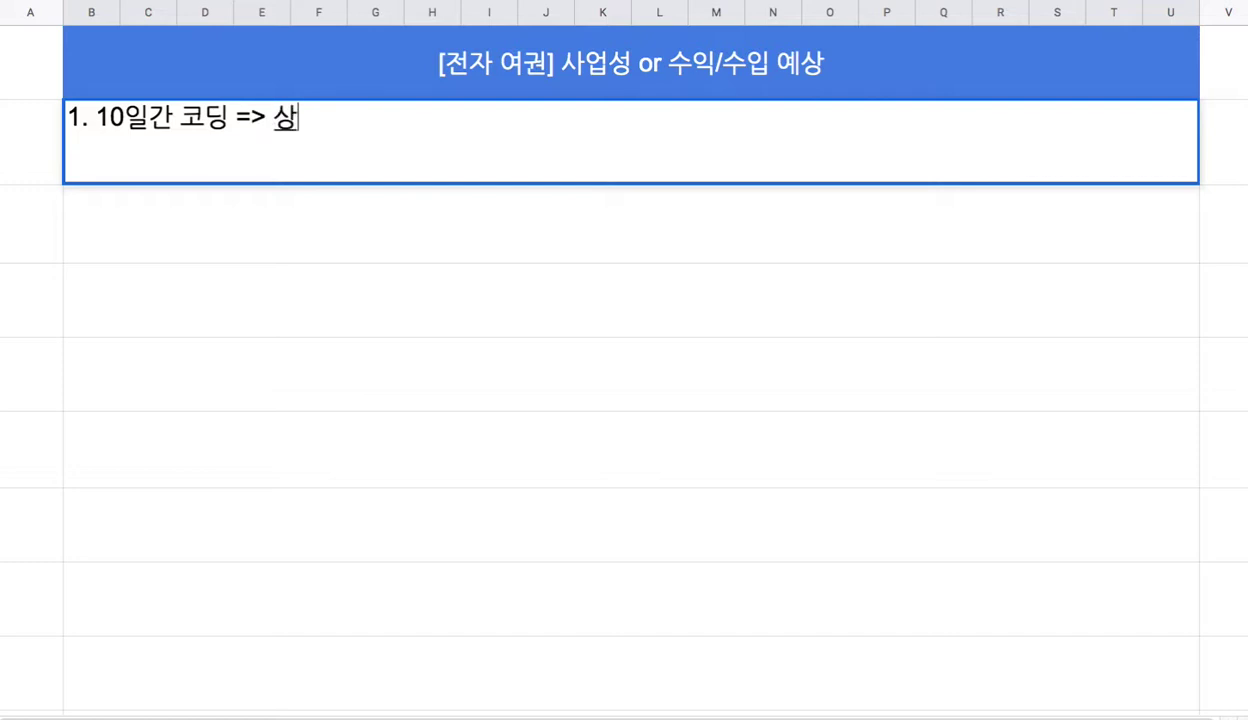
pyautogui.write('ㅏ??')
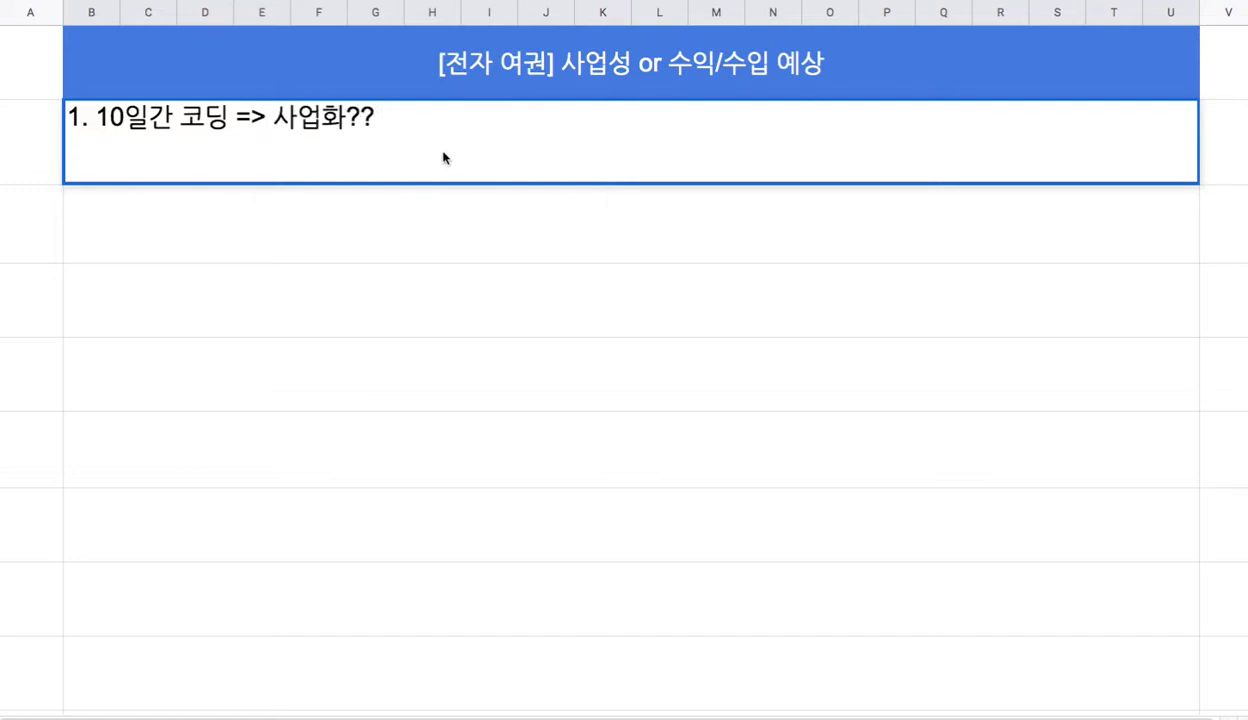
pyautogui.press('Left')
pyautogui.press('Left')
pyautogui.press('Left')
# Start item 2 in the row below item 1 with the text "2. 하드웨어 설계 +"
pyautogui.click(221, 241)
pyautogui.write('2.')
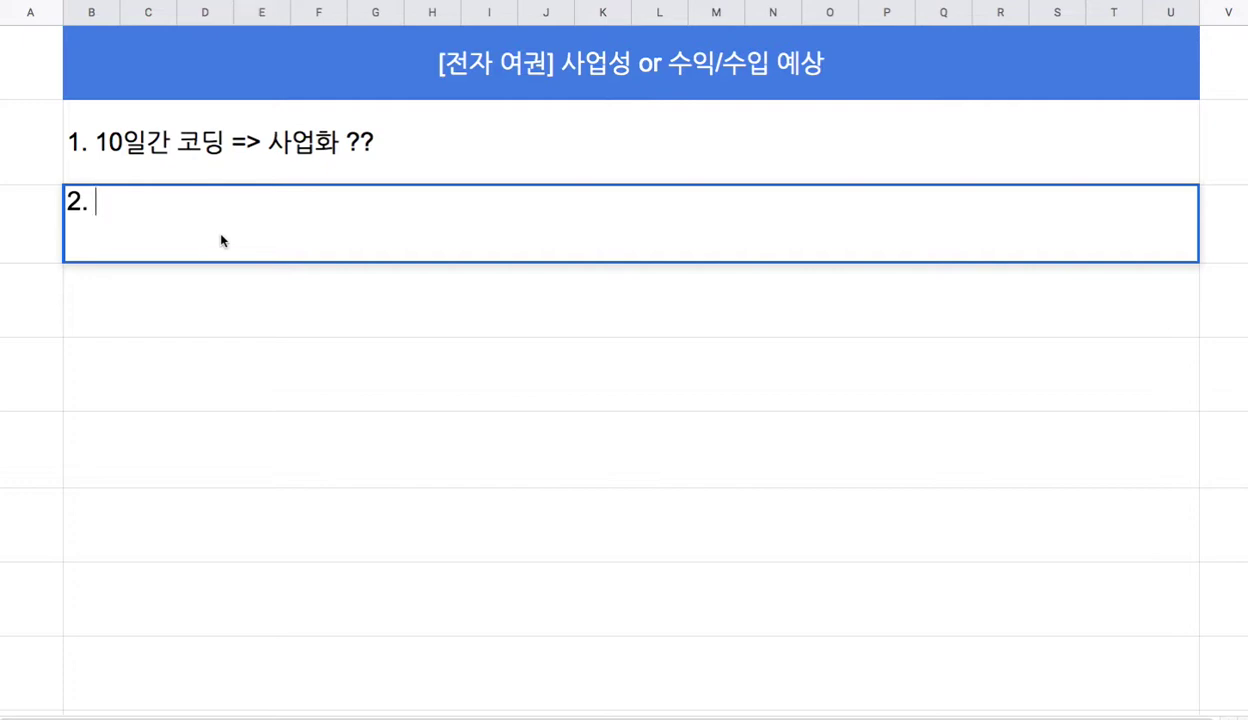
pyautogui.write('흠')
pyautogui.press('BackSpace')
pyautogui.press('BackSpace')
pyautogui.press('BackSpace')
pyautogui.write('하드웽')
pyautogui.write('어 설계')
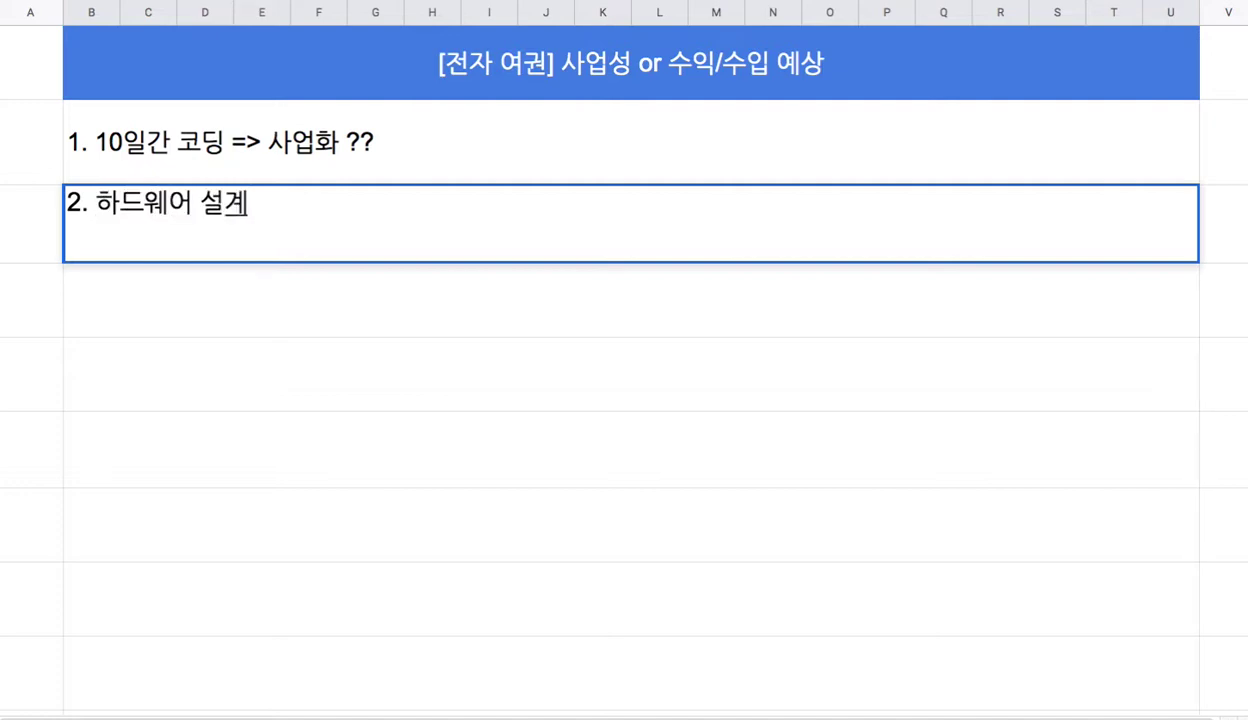
pyautogui.write(' +')
# Insert an opening parenthesis and "개념 설계, 모듈 설계, 상세 설계," after "하드웨어 설계" in item 2
pyautogui.click(247, 203)
pyautogui.write('(개념 거설계, ')
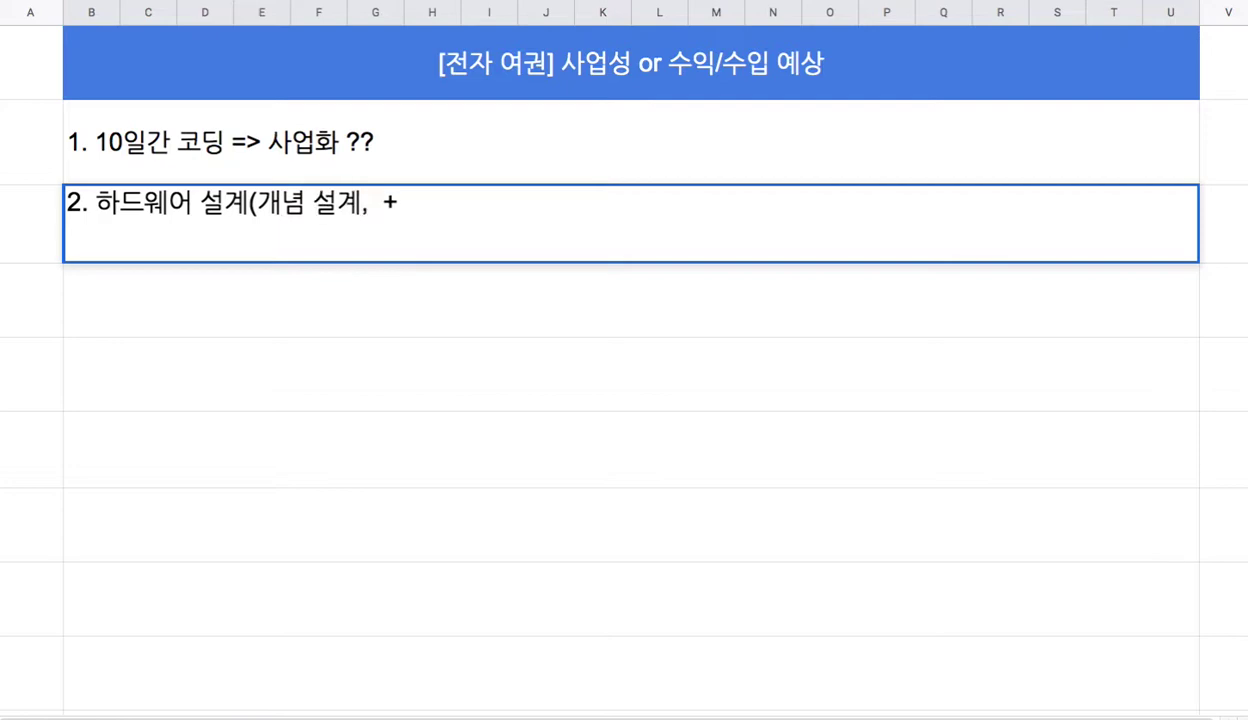
pyautogui.write('모듈 섥')
pyautogui.write('계')
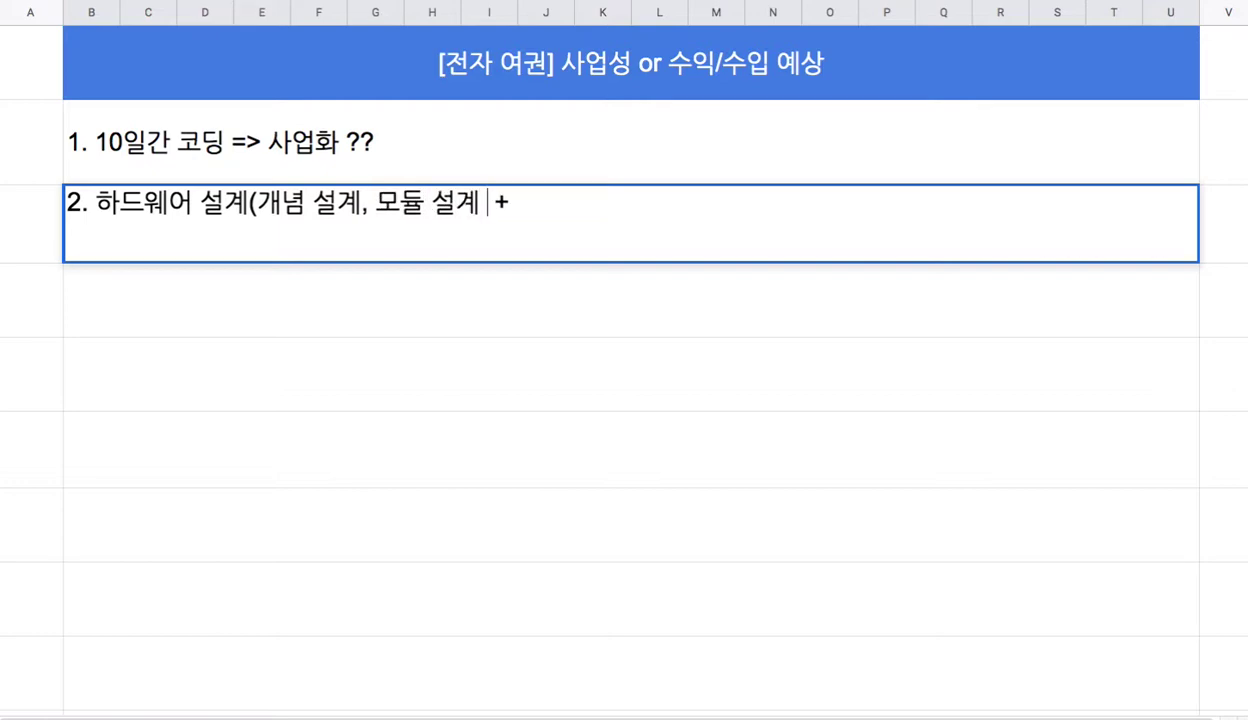
pyautogui.press('BackSpace')
pyautogui.write(', 상')
pyautogui.write('세 설계,')
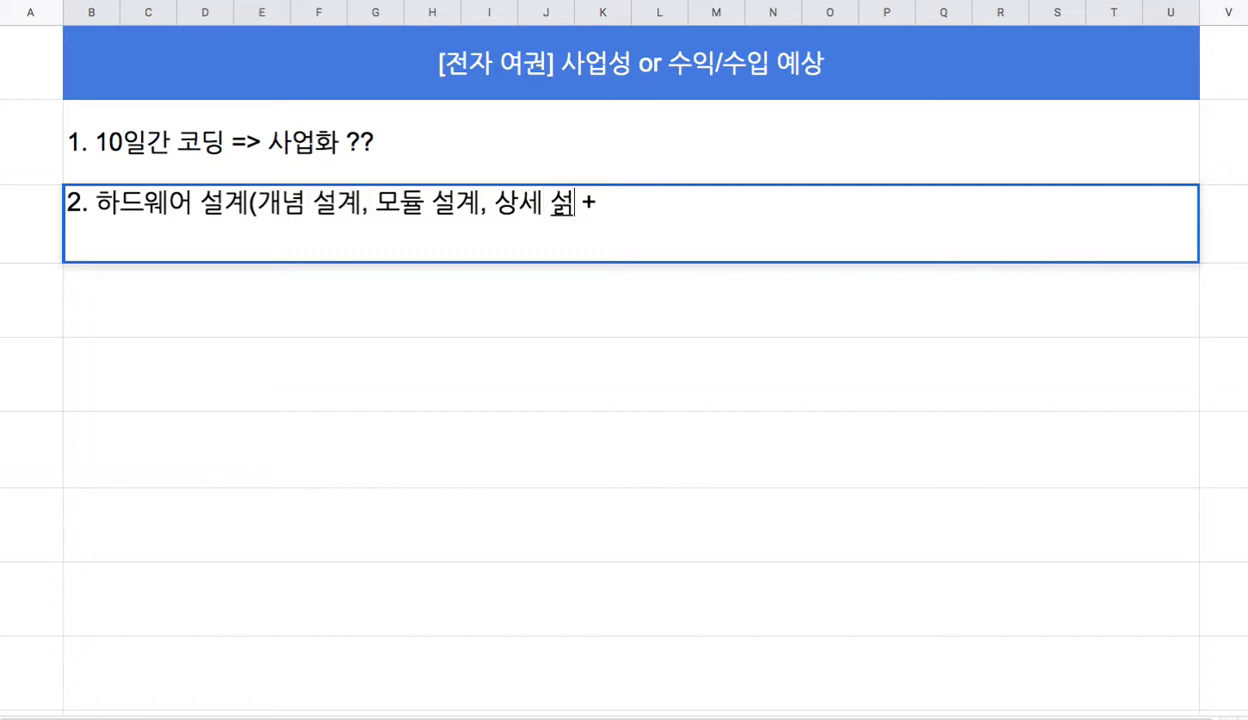
# Extend the parenthesised list in item 2 with "알파 테스트, 베타 테스트, 적용 테스트 => 상품화" and close the parenthesis
pyautogui.write(' ㅂ')
pyautogui.press('BackSpace')
pyautogui.write('알')
pyautogui.write('파 테스트,')
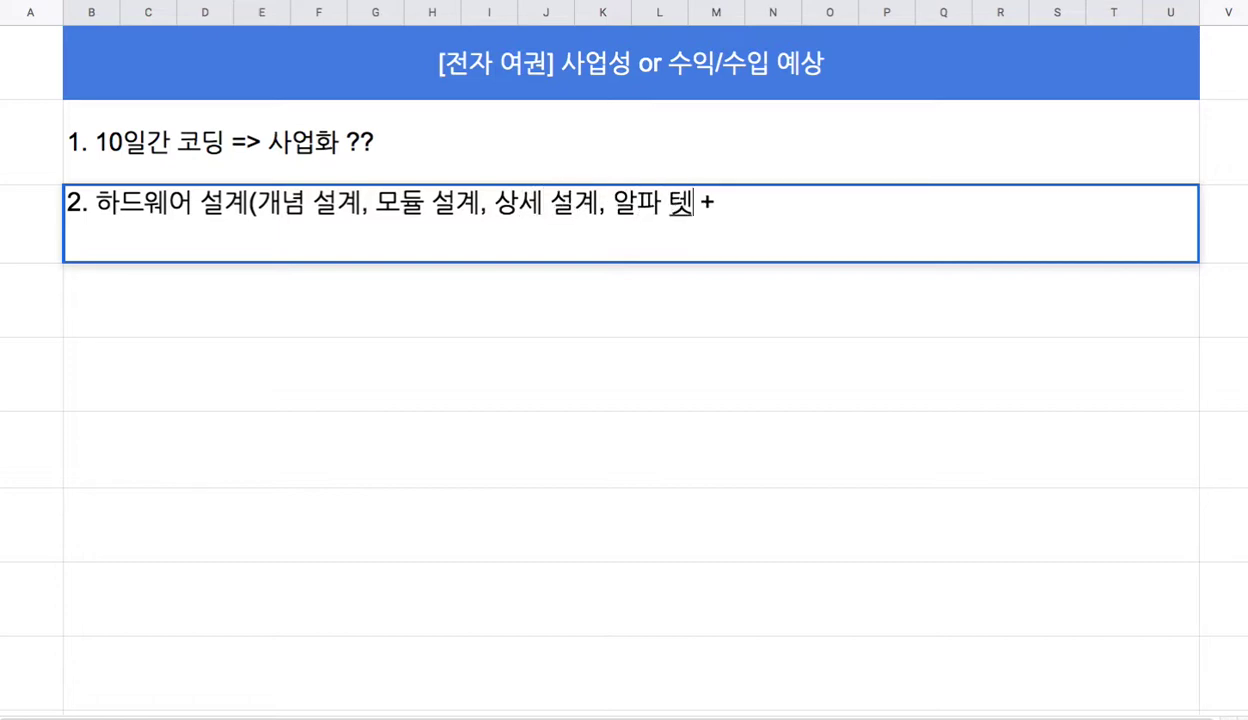
pyautogui.write(' 베타 테')
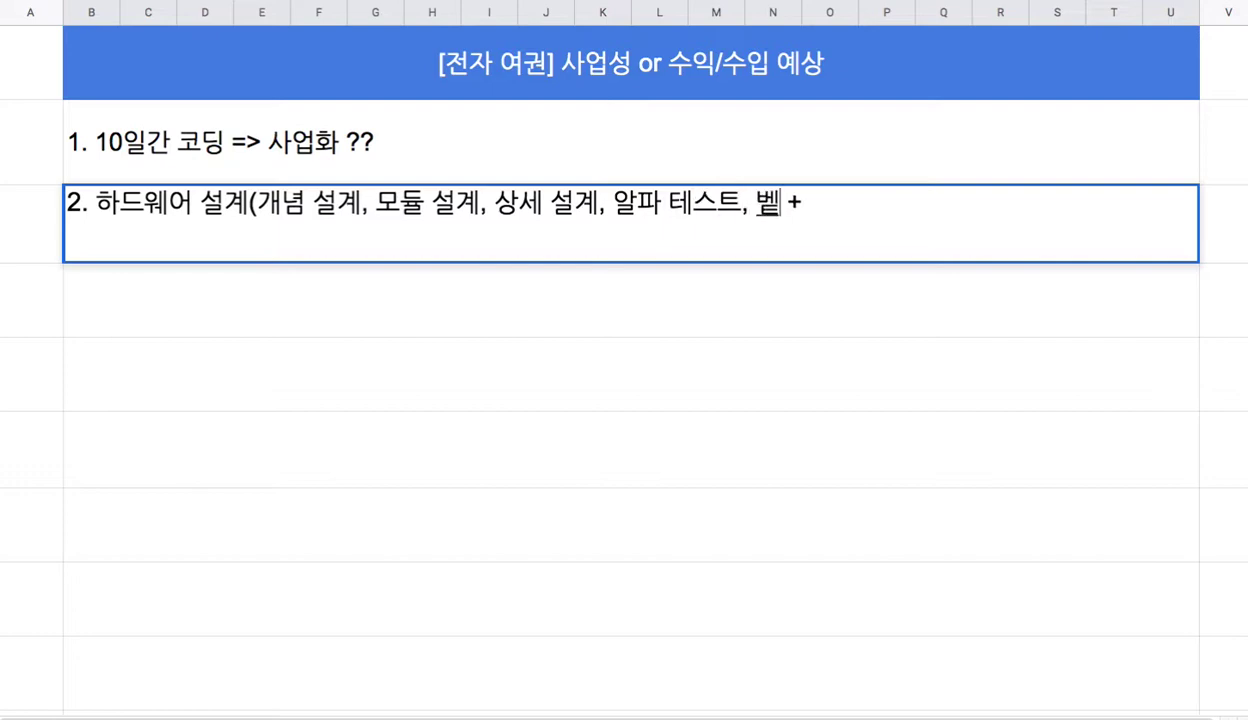
pyautogui.write('스트, ')
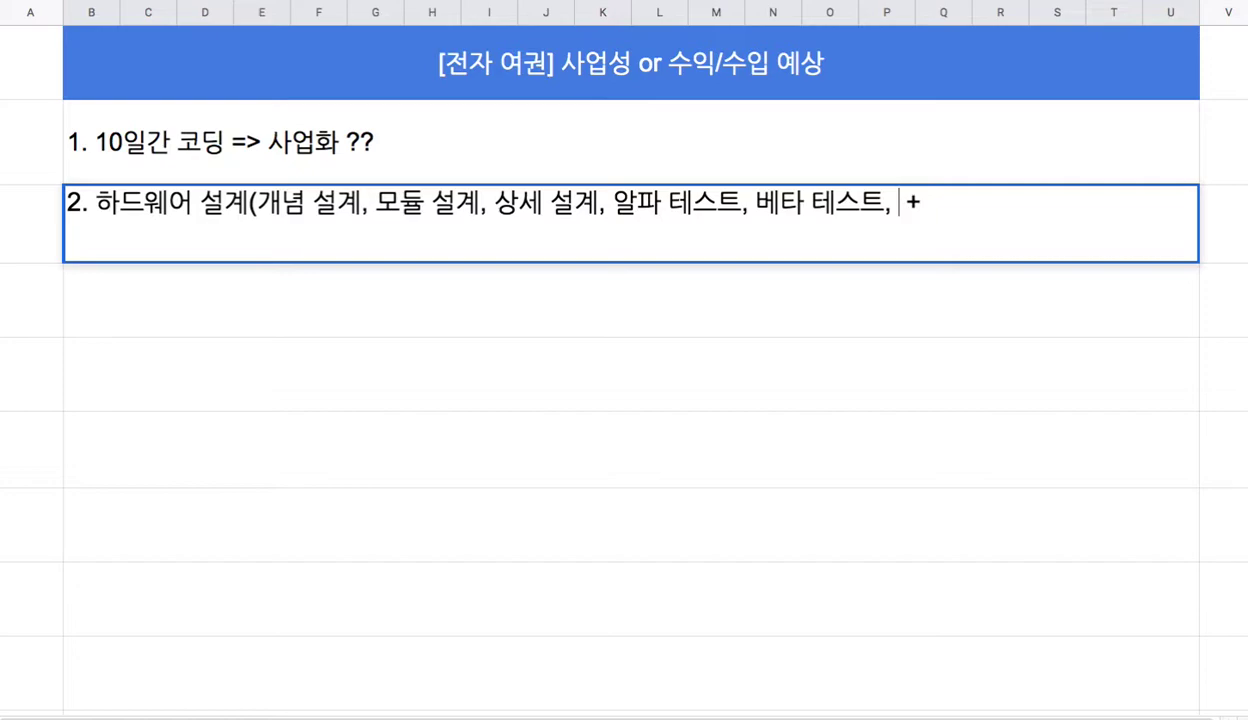
pyautogui.write('적용 테스트')
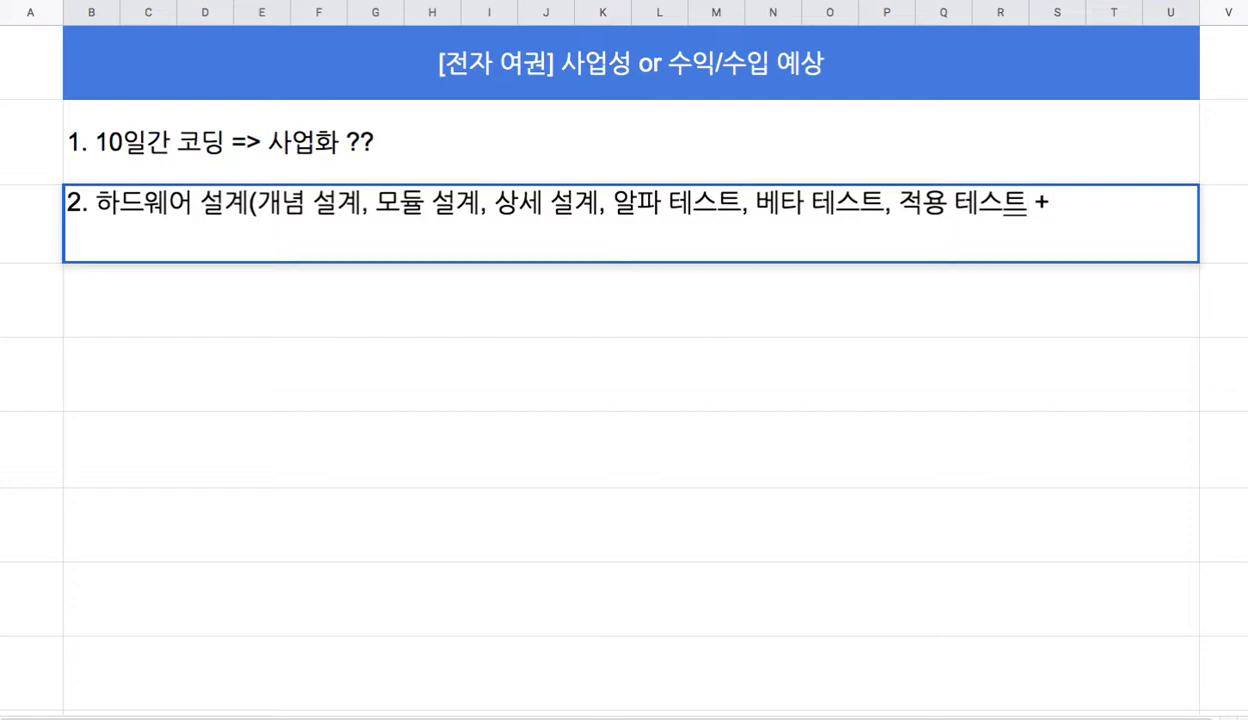
pyautogui.write('=> 상품화')
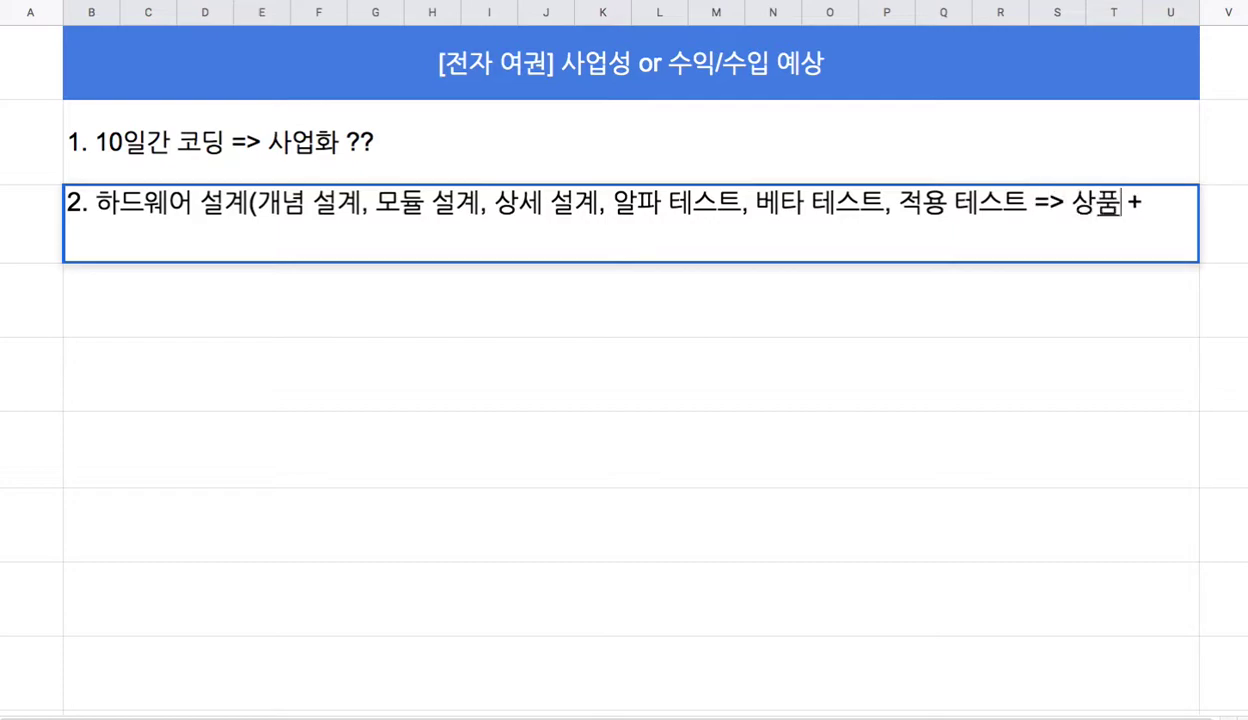
pyautogui.write(')')
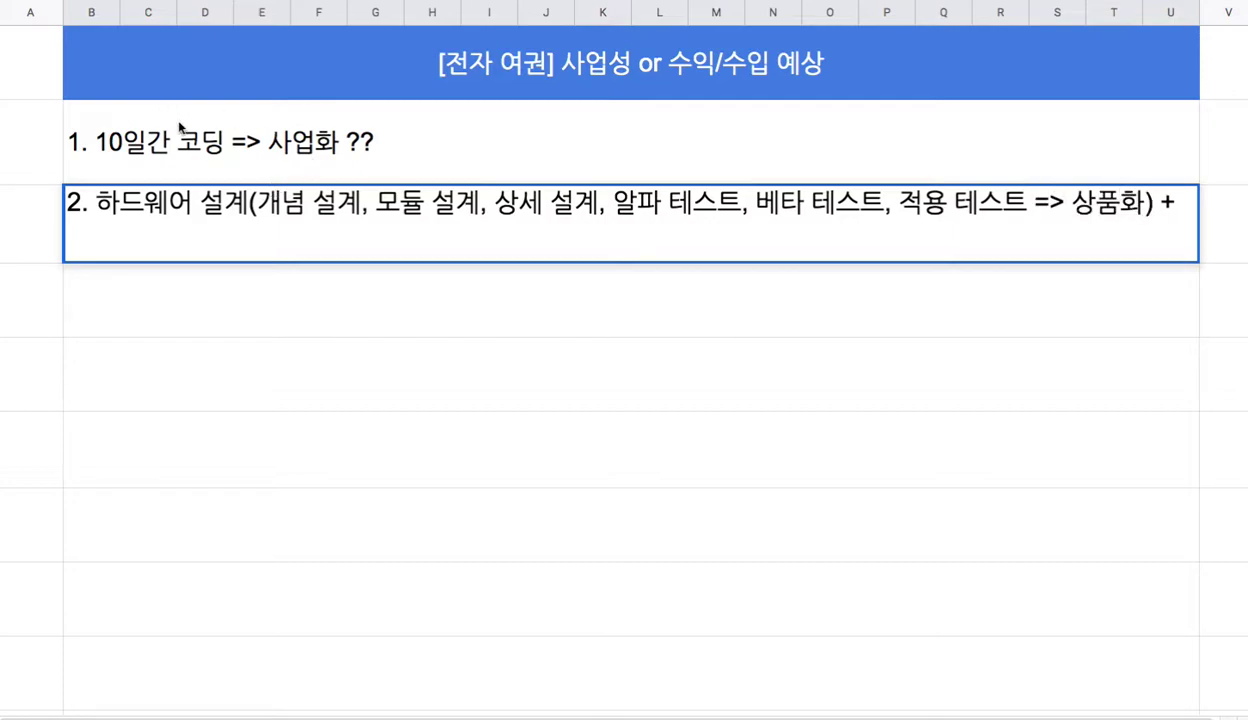
pyautogui.moveTo(255, 204); pyautogui.dragTo(1145, 204)
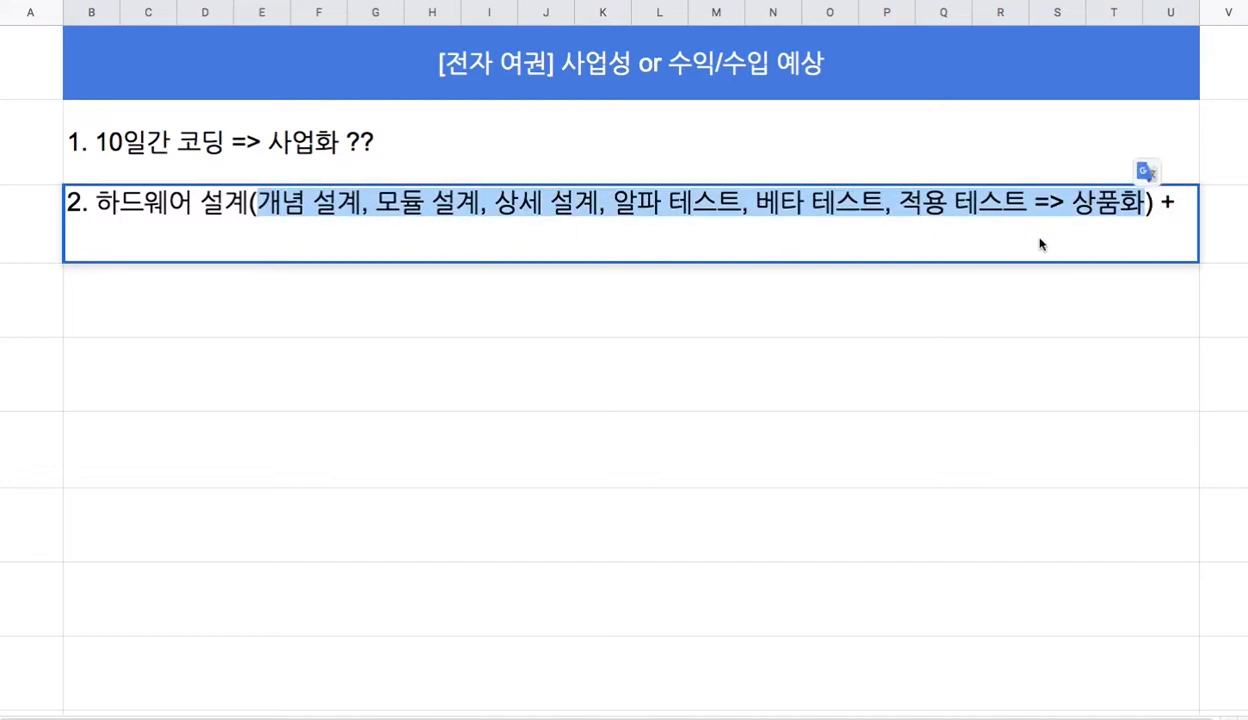
# Add the word "소프트웨어" after the plus sign at the end of item 2
pyautogui.click(1175, 204)
pyautogui.write('소')
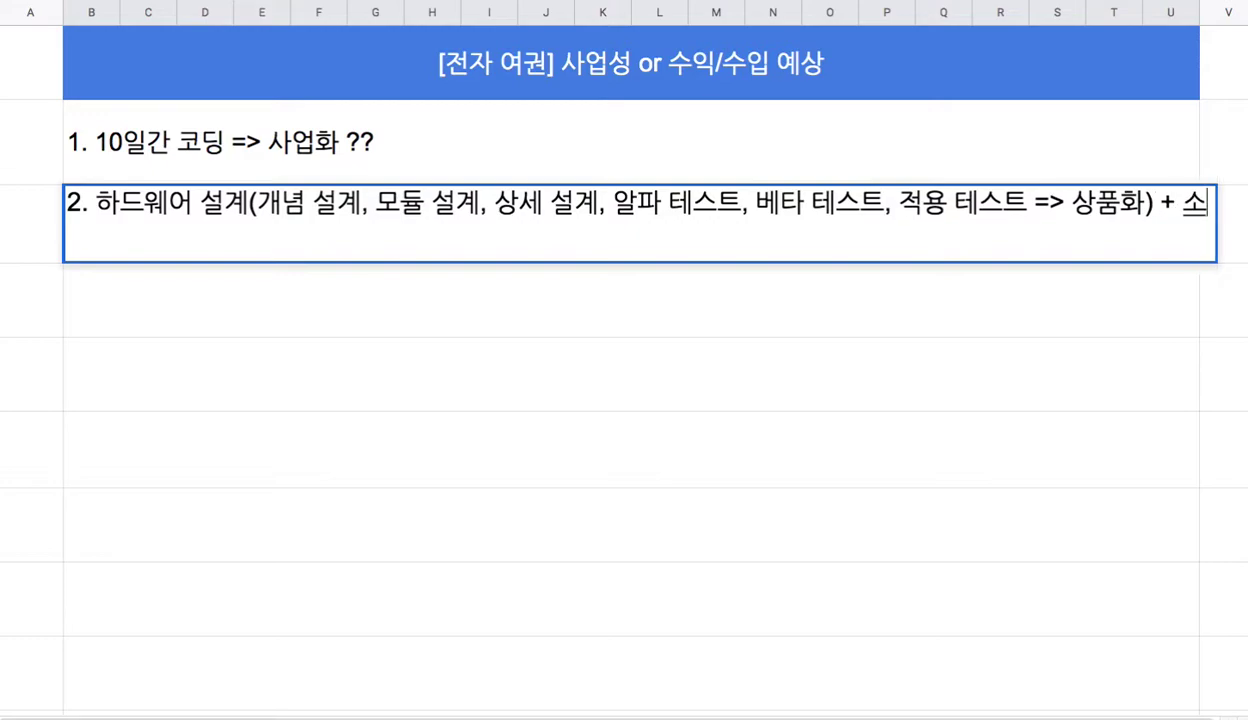
pyautogui.write('트웨어')
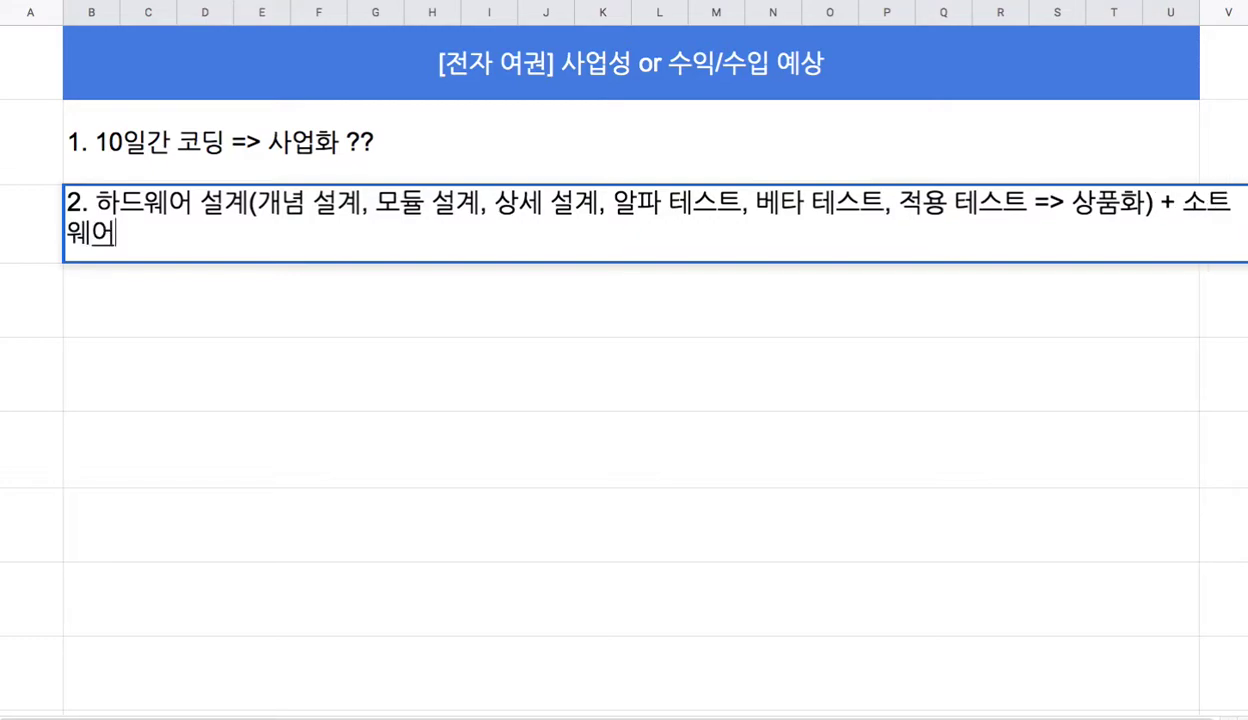
pyautogui.press('BackSpace')
pyautogui.press('BackSpace')
pyautogui.press('BackSpace')
pyautogui.press('BackSpace')
pyautogui.write('트')
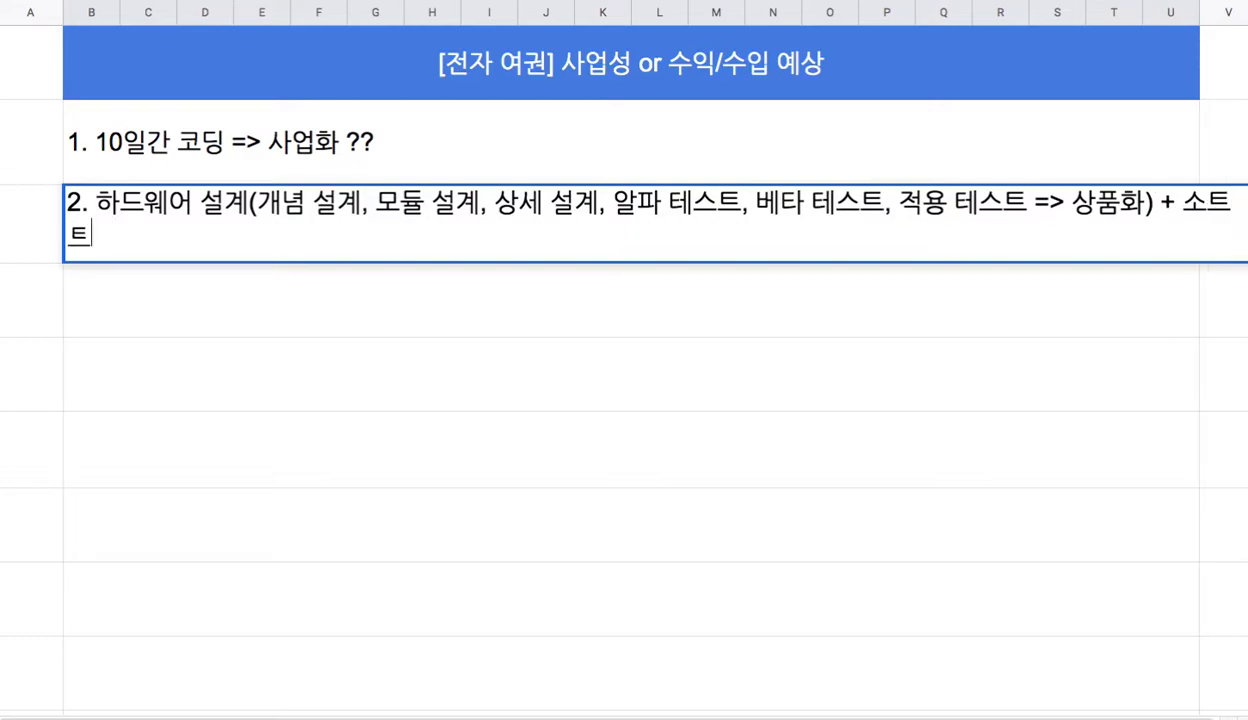
pyautogui.press('BackSpace')
pyautogui.press('BackSpace')
pyautogui.write('프트웨어 ')
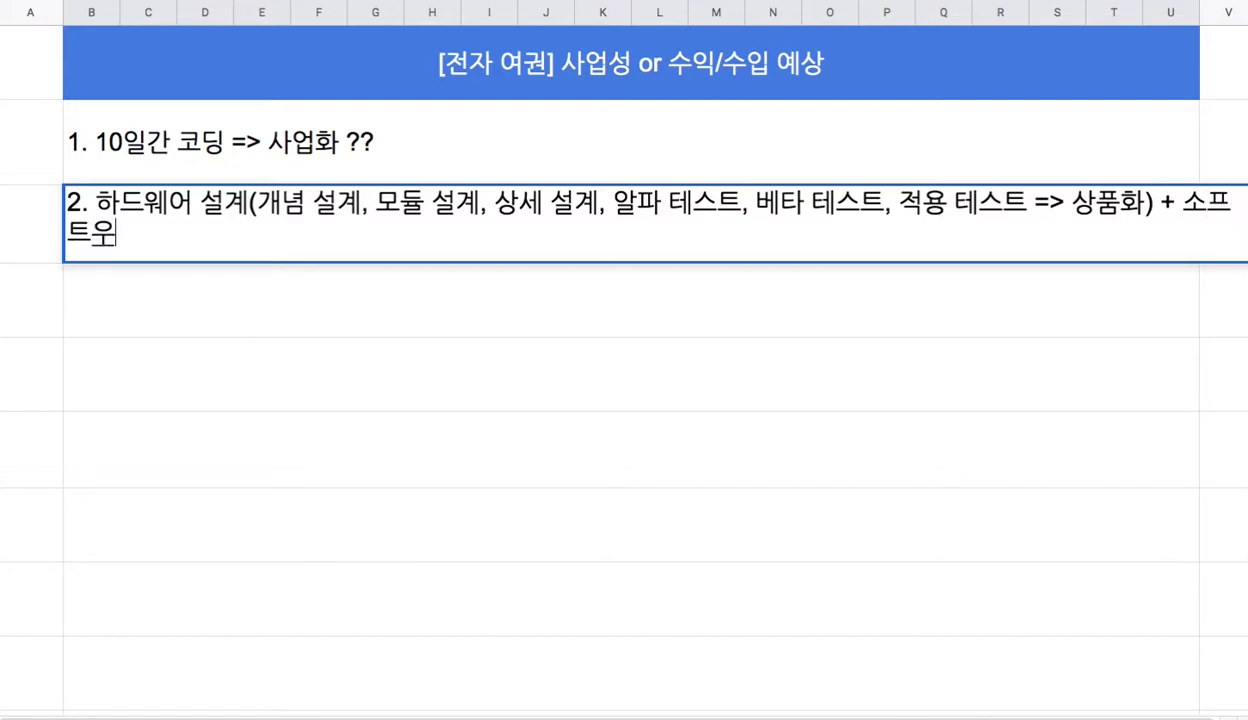
# Continue item 2 after "소프트웨어" with "설계, 테스트, 보완, 갱신, 수정.....알파, 베타, 실증"
pyautogui.write('설계,')
pyautogui.write(' 테스트')
pyautogui.write(', 보완, 갱ㅅ')
pyautogui.write('ㅣ, ')
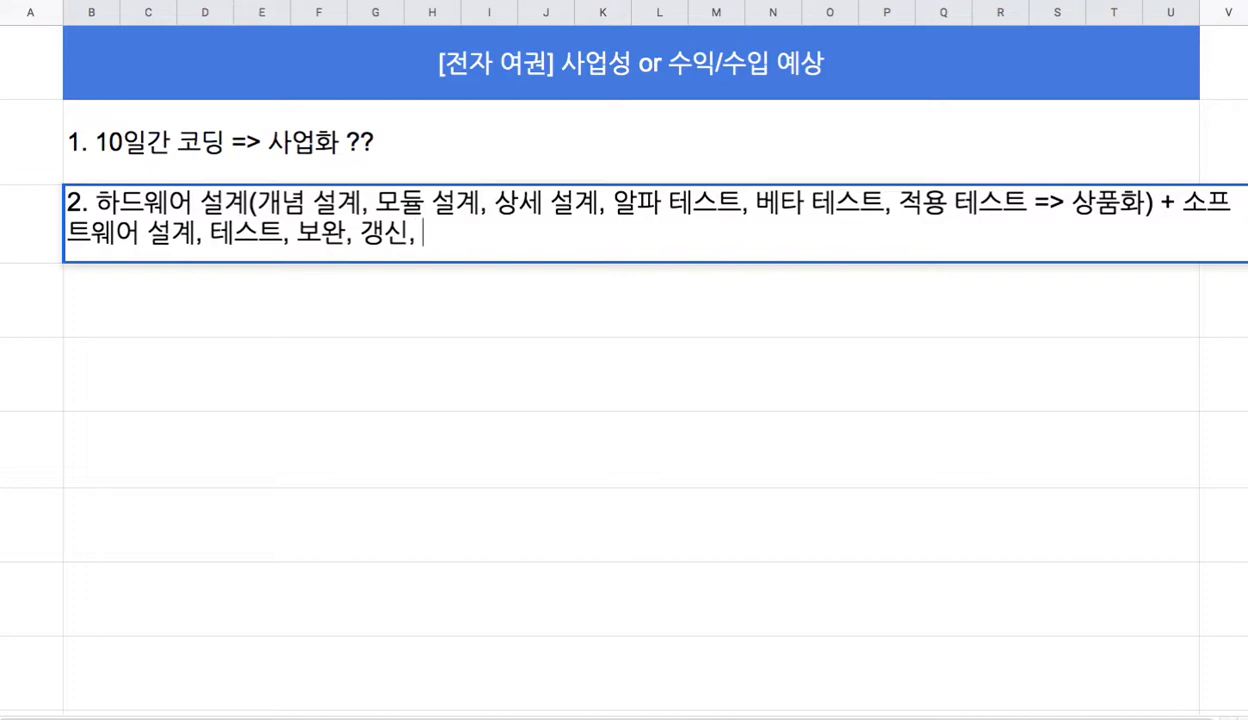
pyautogui.write('수정.....')
pyautogui.write('알파, 베')
pyautogui.write('타, 실즈')
pyautogui.write('ㅇ, 시')
pyautogui.press('BackSpace')
pyautogui.press('BackSpace')
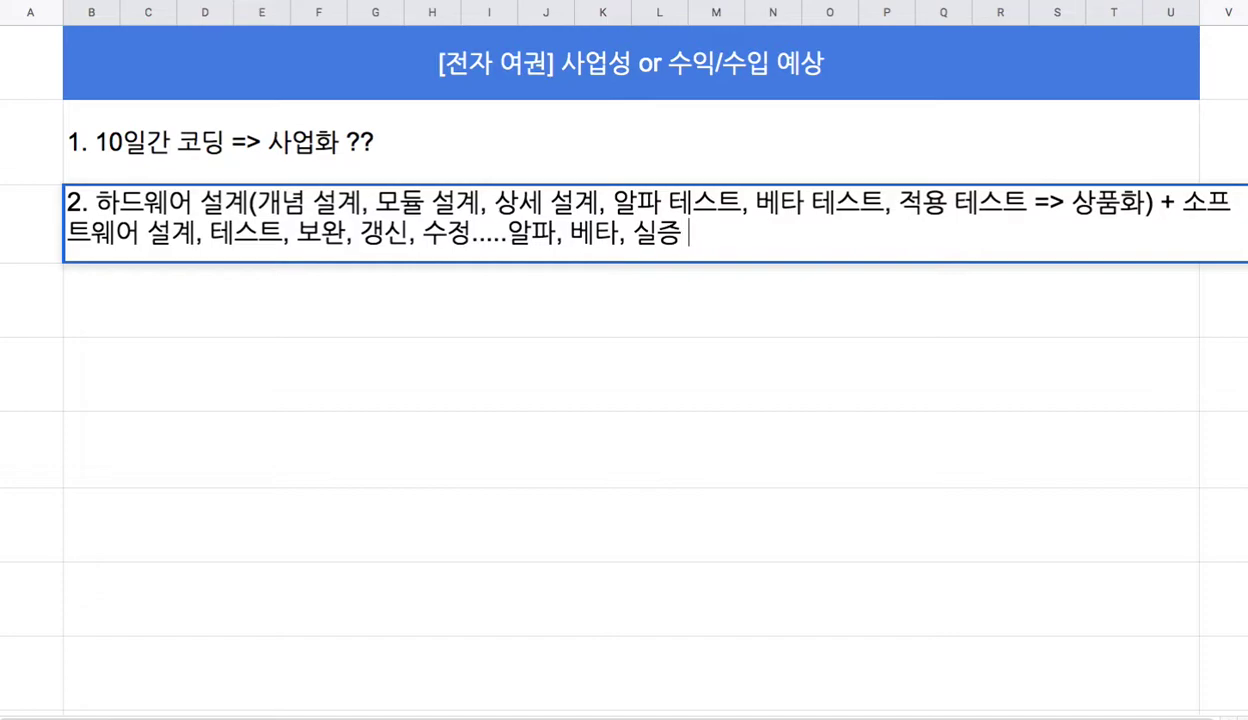
# Finish item 2 with "==> 런칭" and start the row below it with the number "3."
pyautogui.write('==> 상품')
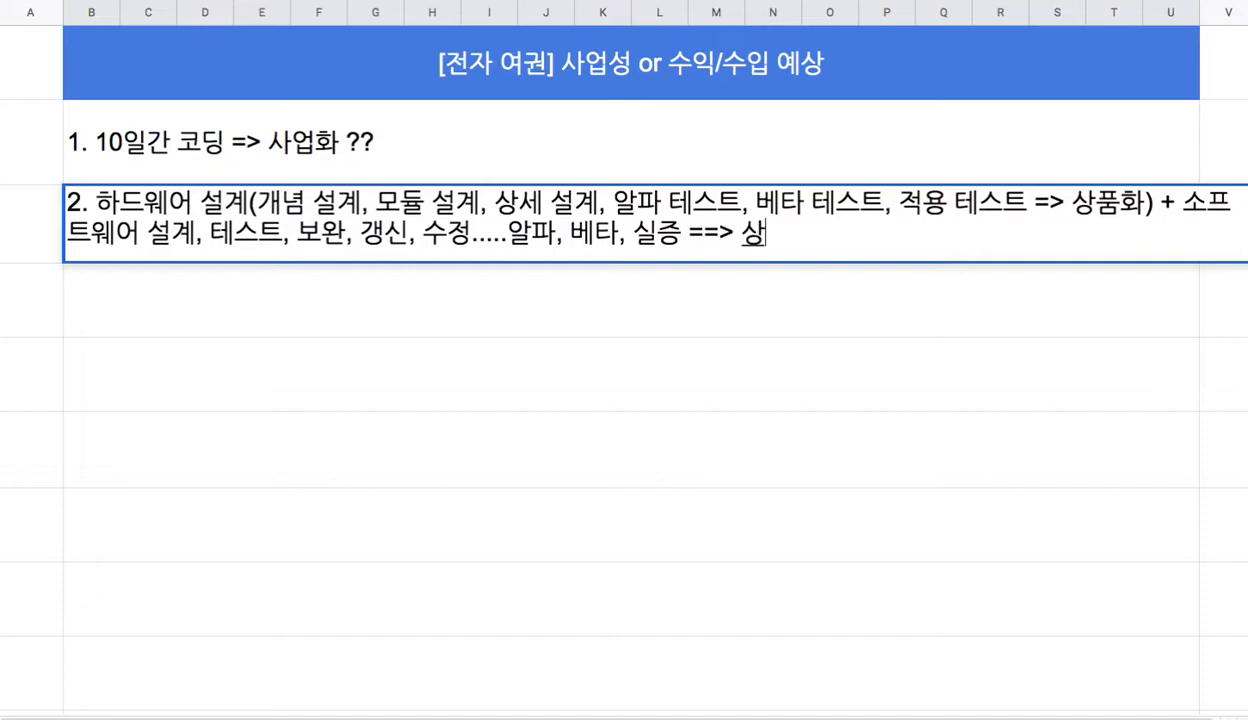
pyautogui.press('BackSpace')
pyautogui.press('BackSpace')
pyautogui.write('런칭')
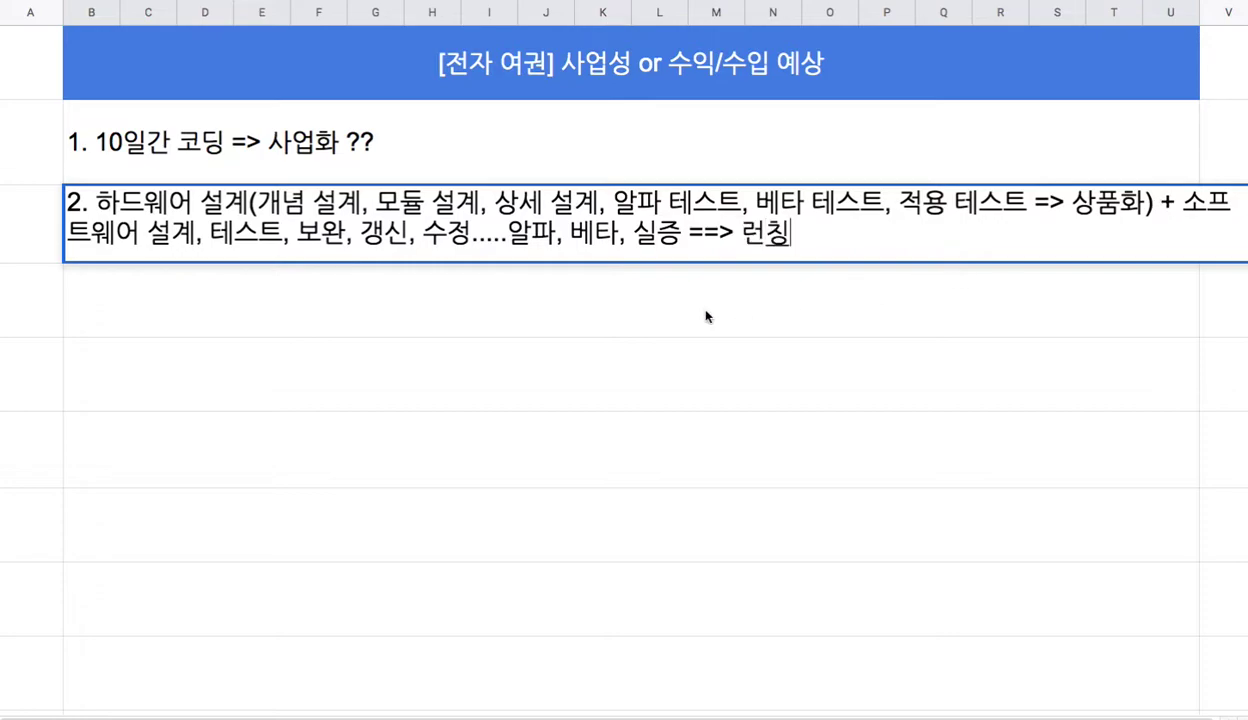
pyautogui.click(307, 282)
pyautogui.click(257, 229)
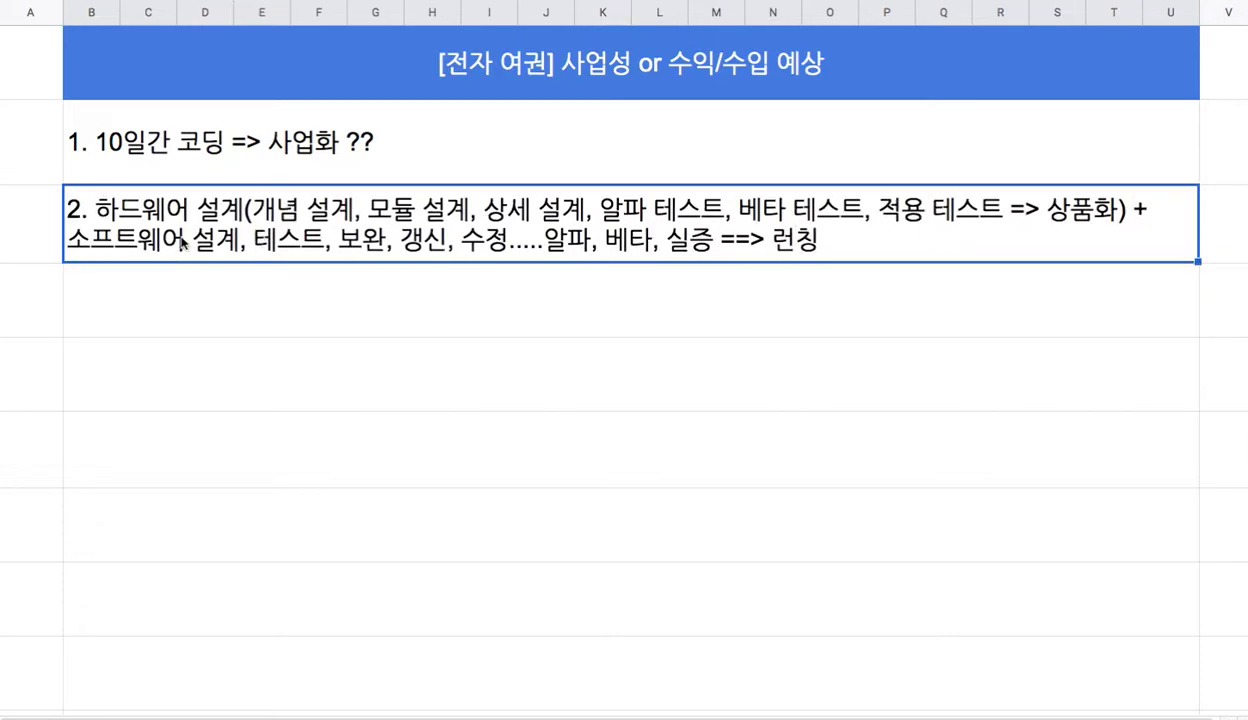
pyautogui.click(201, 323)
pyautogui.write('3.')
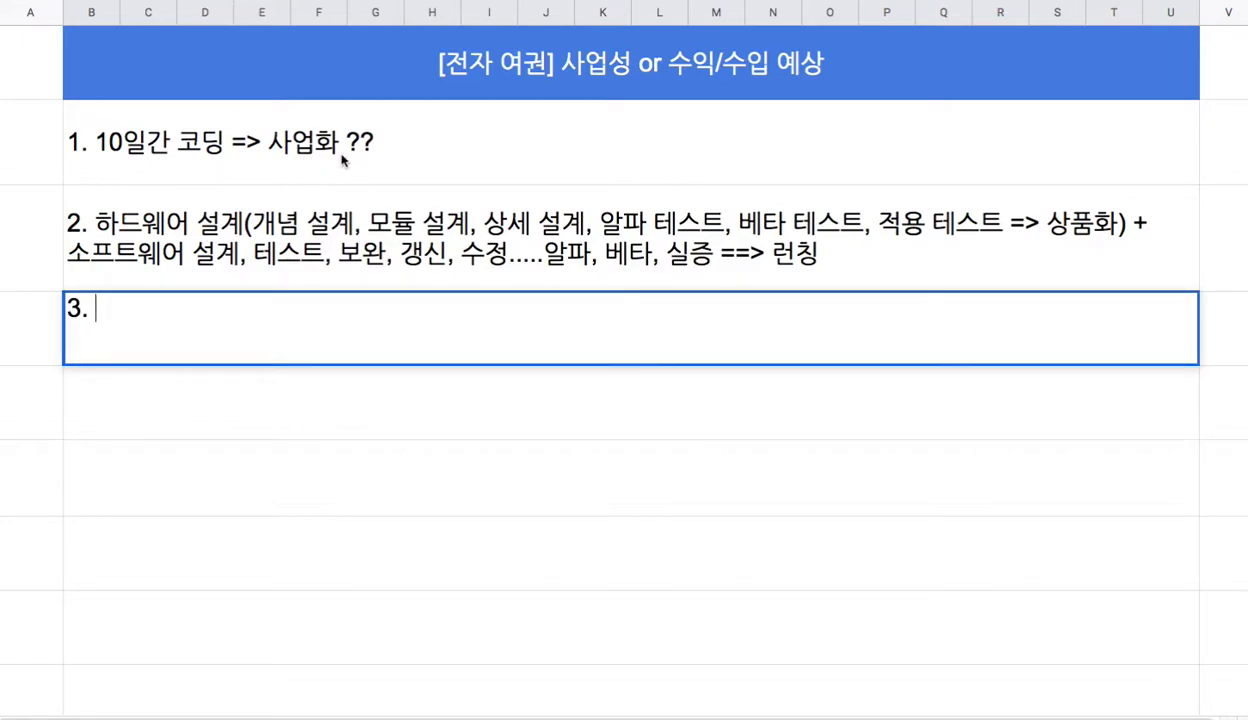
# Insert "시연 수준의 코드를 작성 =>" before "사업화" in item 1
pyautogui.doubleClick(119, 150)
pyautogui.moveTo(96, 118); pyautogui.dragTo(253, 125)
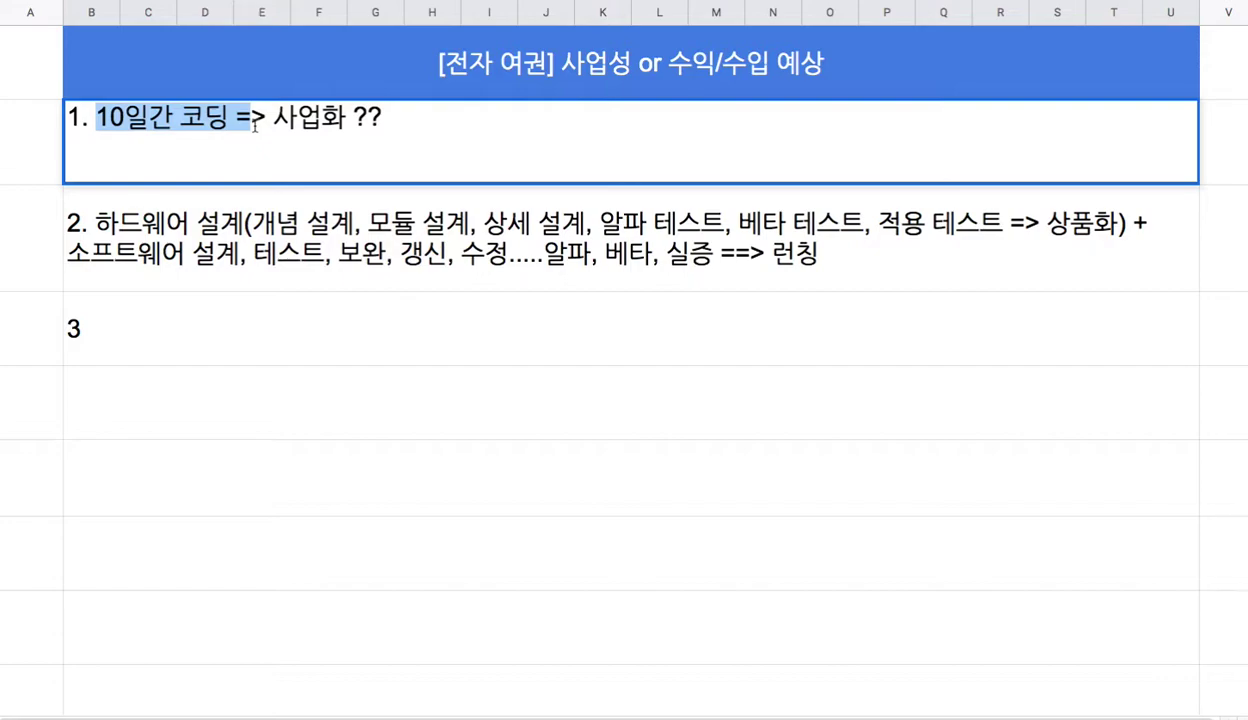
pyautogui.moveTo(255, 125); pyautogui.dragTo(173, 120)
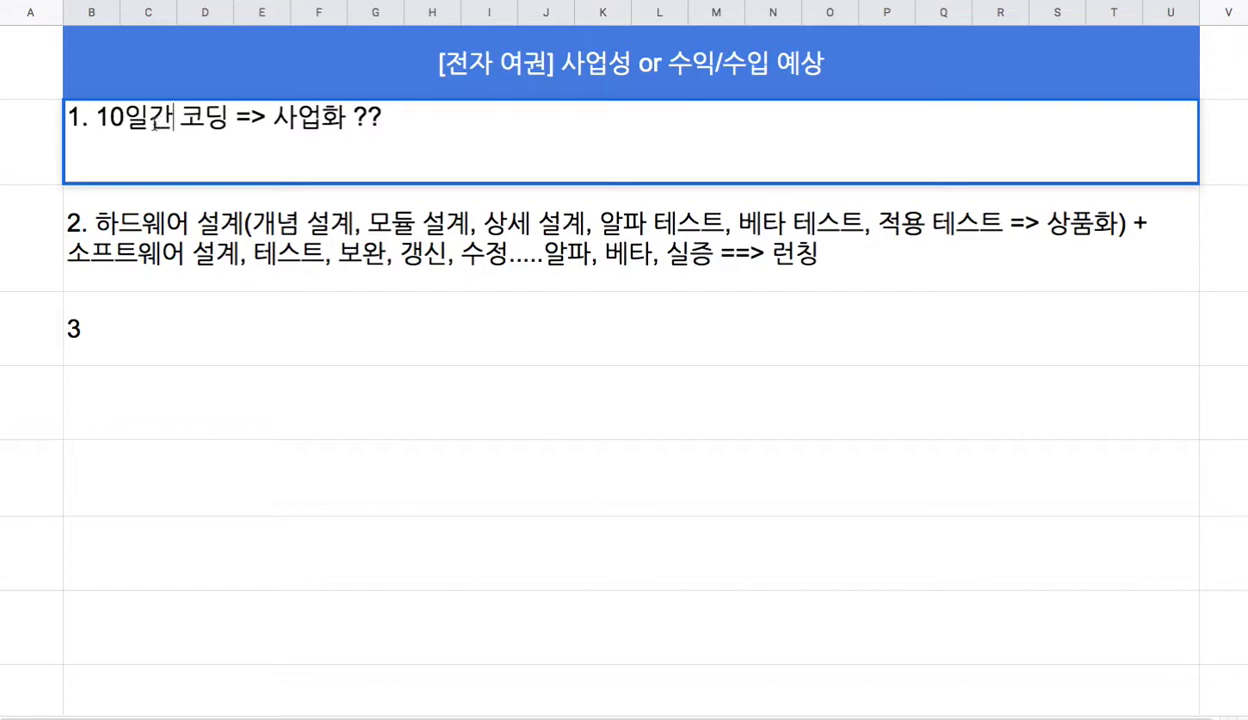
pyautogui.doubleClick(274, 118)
pyautogui.press('Left')
pyautogui.write('시연 ㅅ')
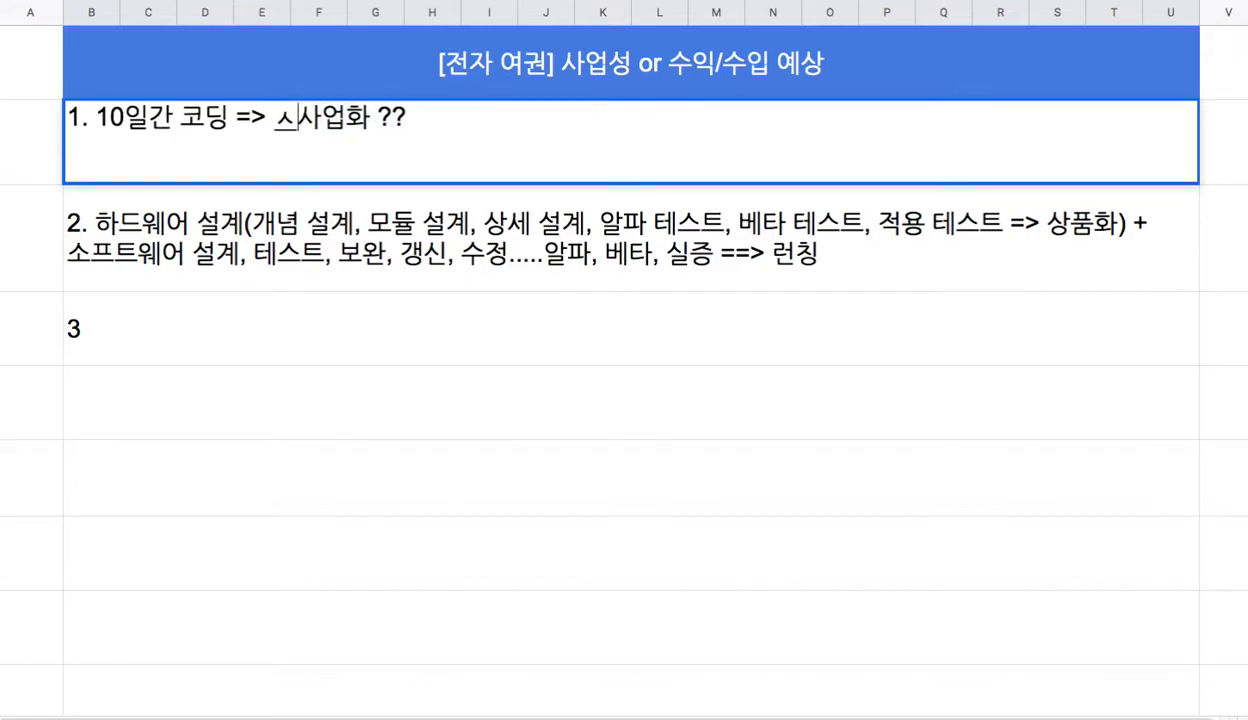
pyautogui.write('수준의 코드를 ')
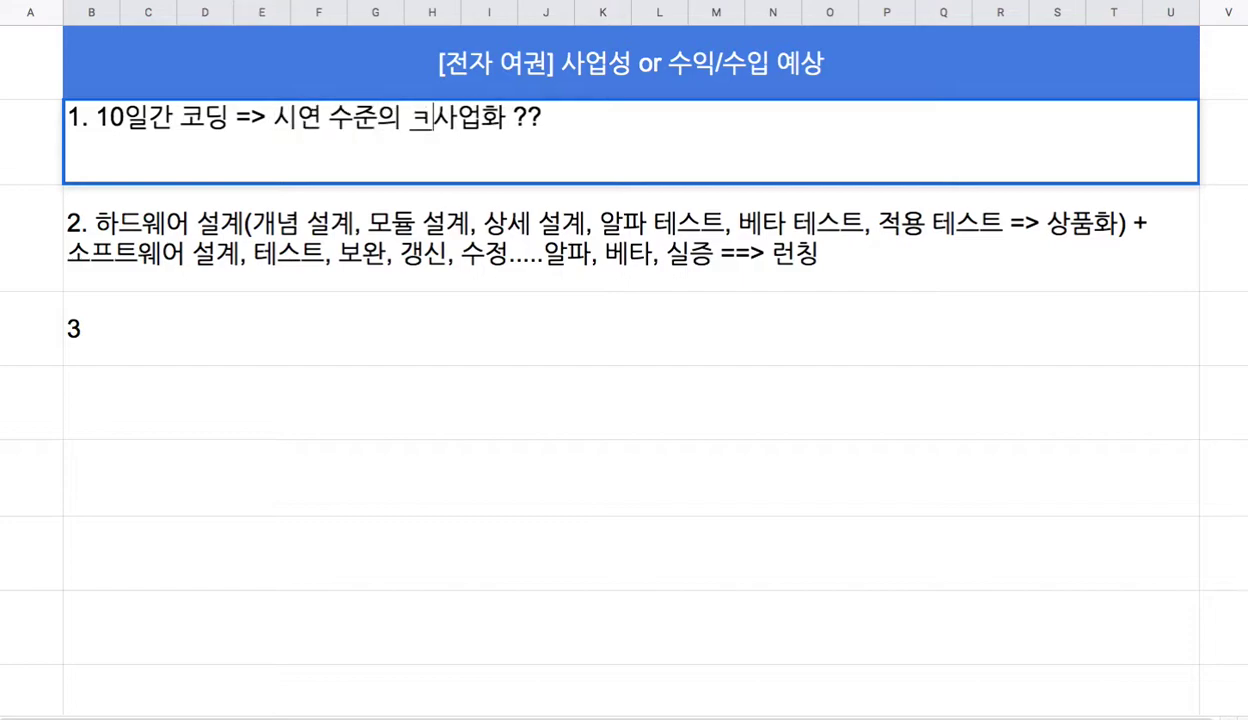
pyautogui.write('작성 ')
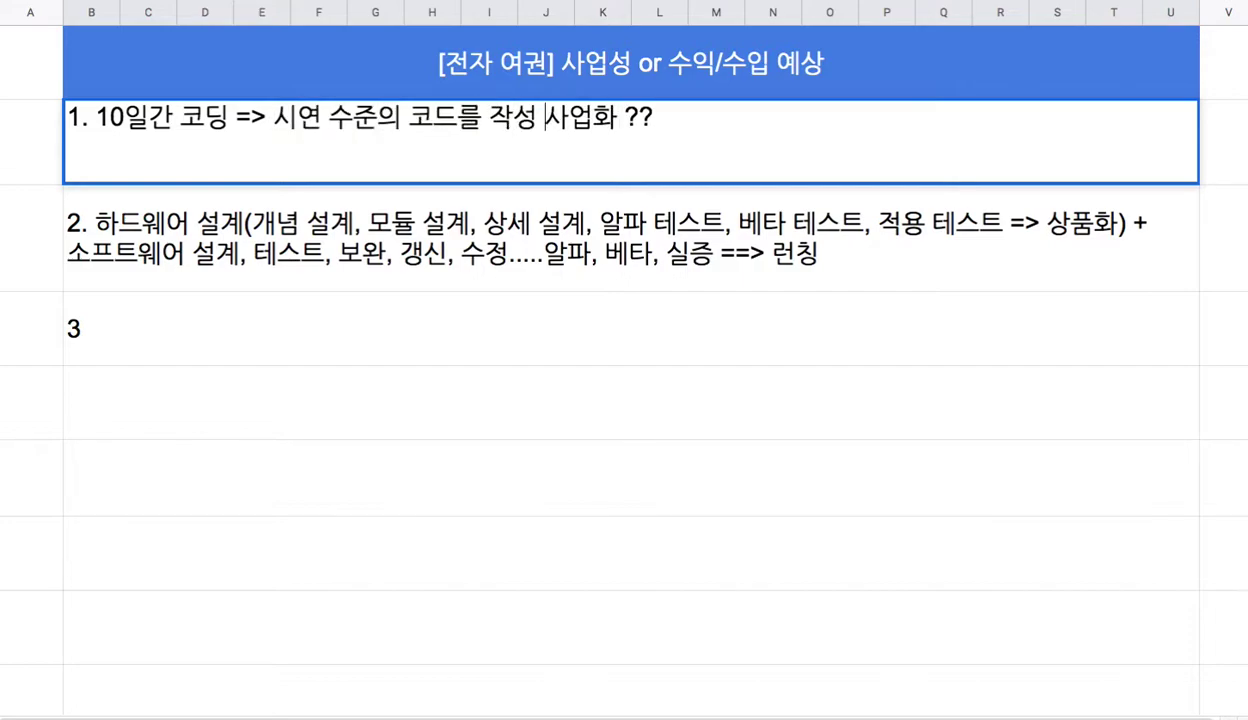
pyautogui.write('=>')
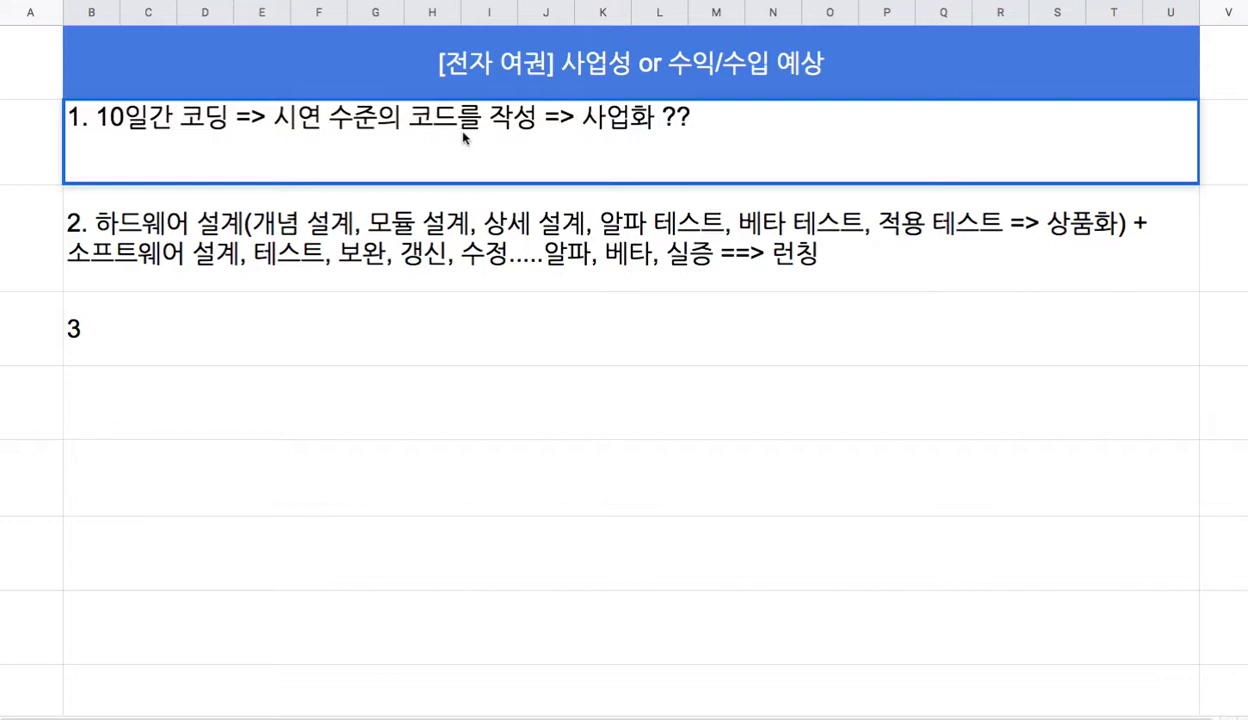
# Replace the question marks at the end of item 1 with "추진 여부를 판단"
pyautogui.moveTo(687, 122); pyautogui.dragTo(662, 122)
pyautogui.write('여불를 차')
pyautogui.press('BackSpace')
pyautogui.press('BackSpace')
pyautogui.write('판단')
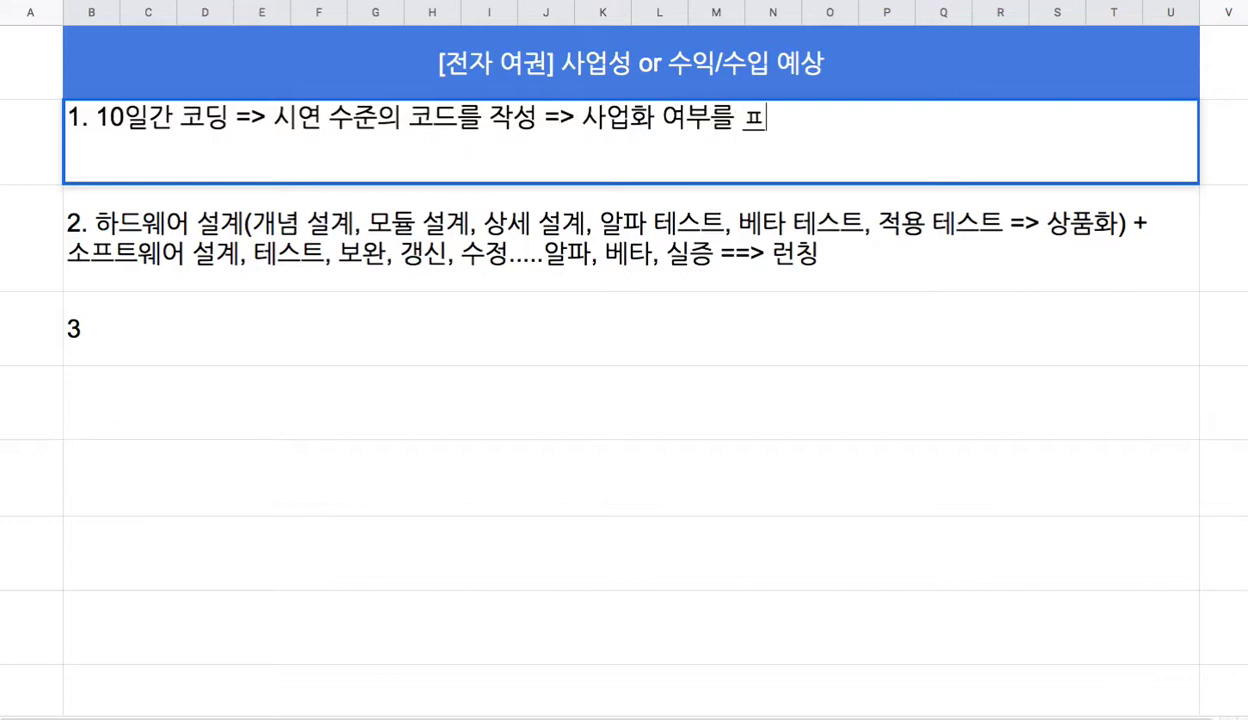
pyautogui.click(672, 119)
pyautogui.write('추진')
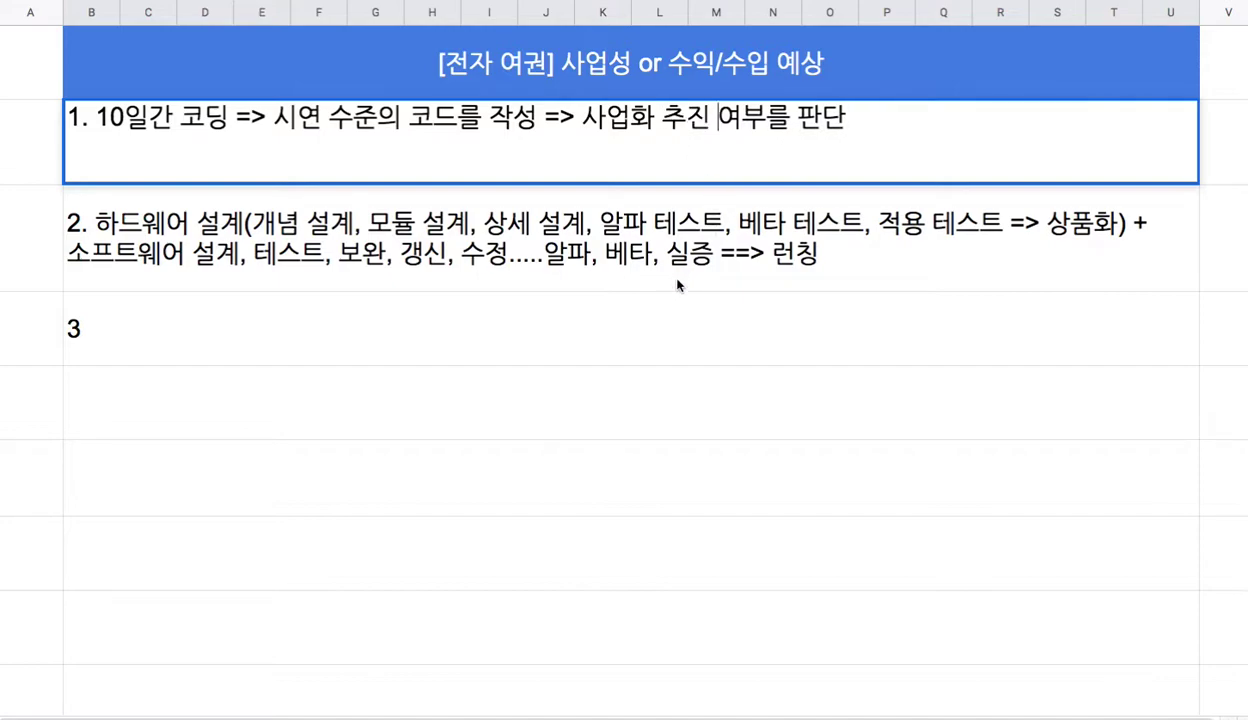
# Continue item 3 after its number so that it reads "3. 190개국에 무인 출입국"
pyautogui.click(689, 323)
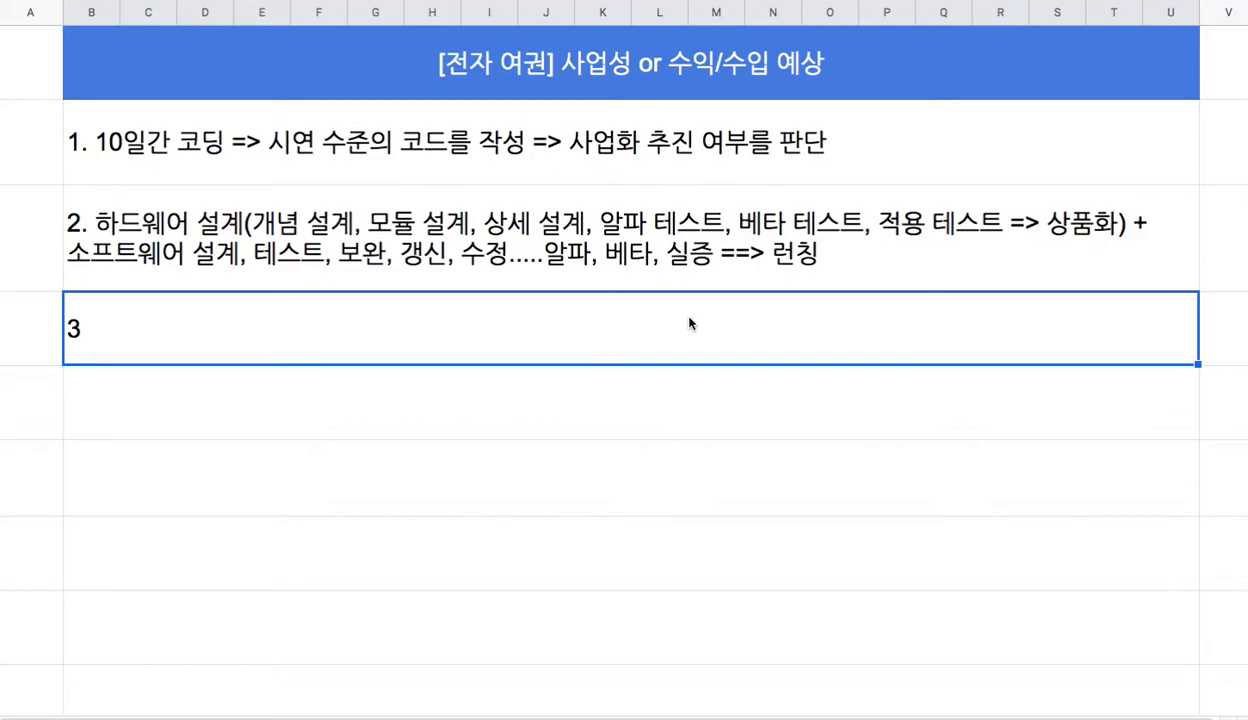
pyautogui.doubleClick(689, 323)
pyautogui.write('. 1')
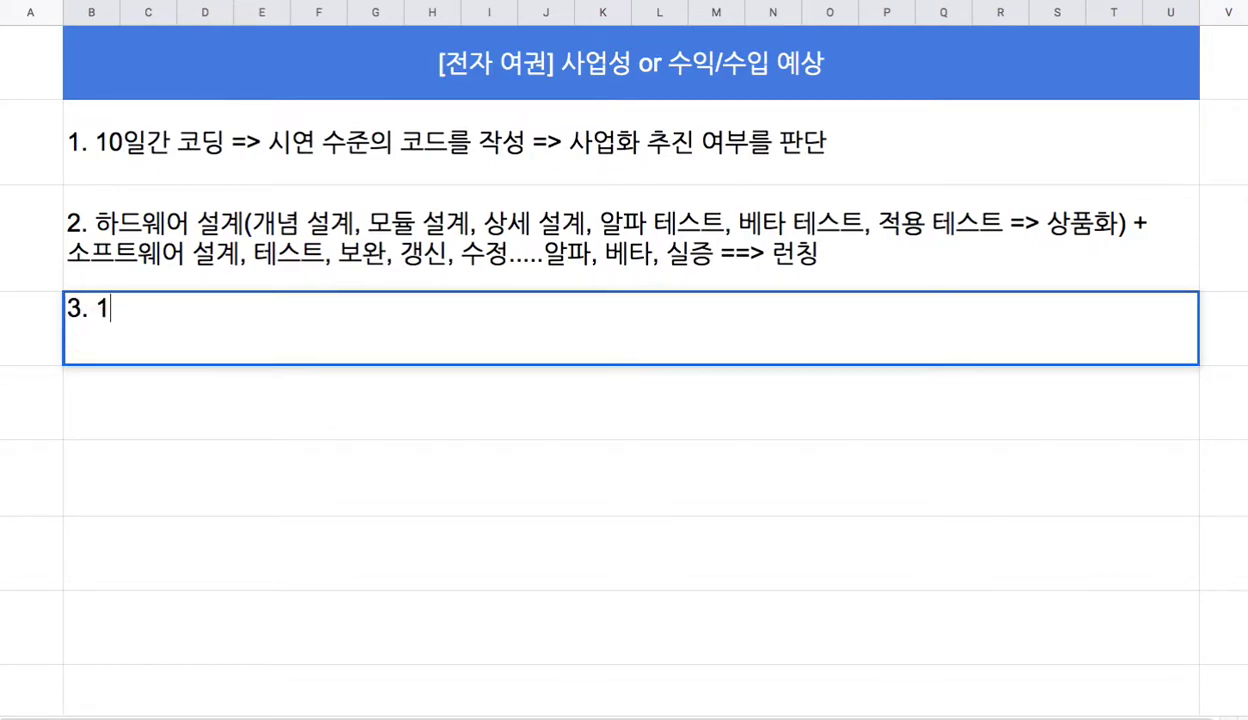
pyautogui.write('90ㄱㅐ 국에')
pyautogui.press('BackSpace')
pyautogui.press('BackSpace')
pyautogui.press('BackSpace')
pyautogui.write('구ㄱ에 무인 ')
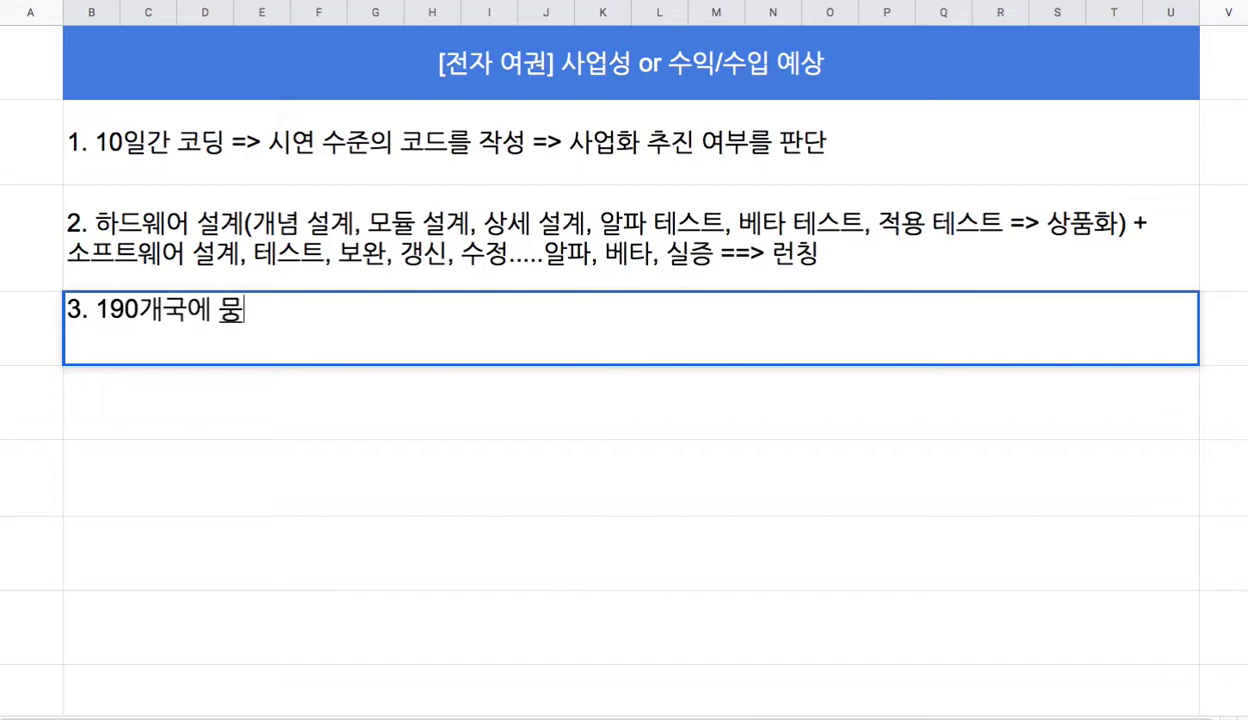
pyautogui.write('출입국')
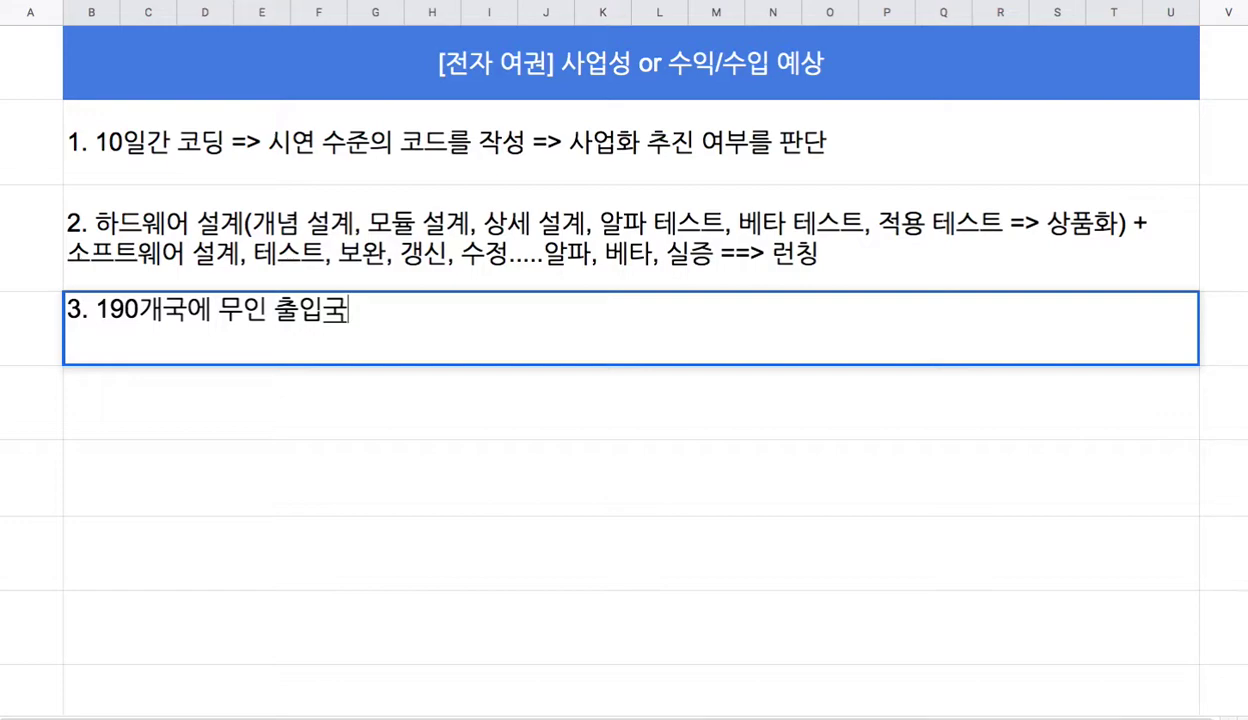
# Insert "자동" before "출입국" in item 3 and continue the line with "심사 시스템을 설치"
pyautogui.click(281, 311)
pyautogui.write('자동')
pyautogui.press('Right')
pyautogui.press('Right')
pyautogui.press('Right')
pyautogui.write('심사 시ㅅ스템을 설치')
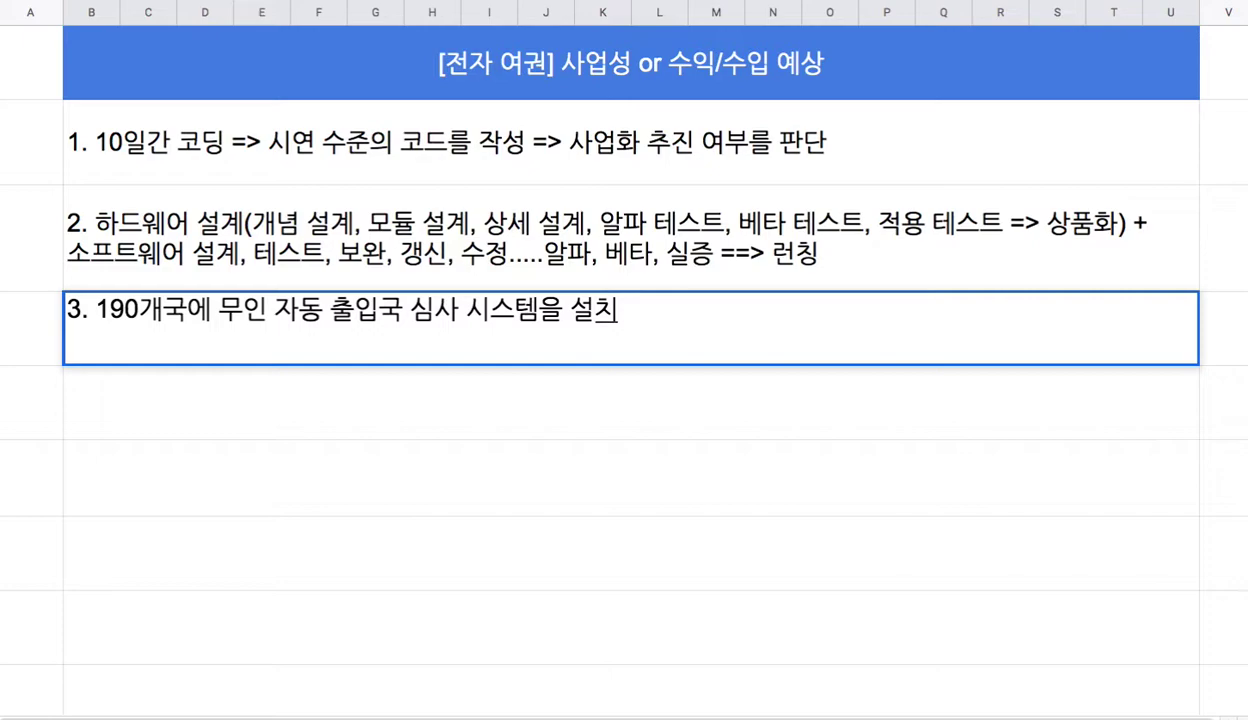
# Finish item 3 with "==> 190세트 또는 570대를 제작"
pyautogui.write('==> 570대를 제작')
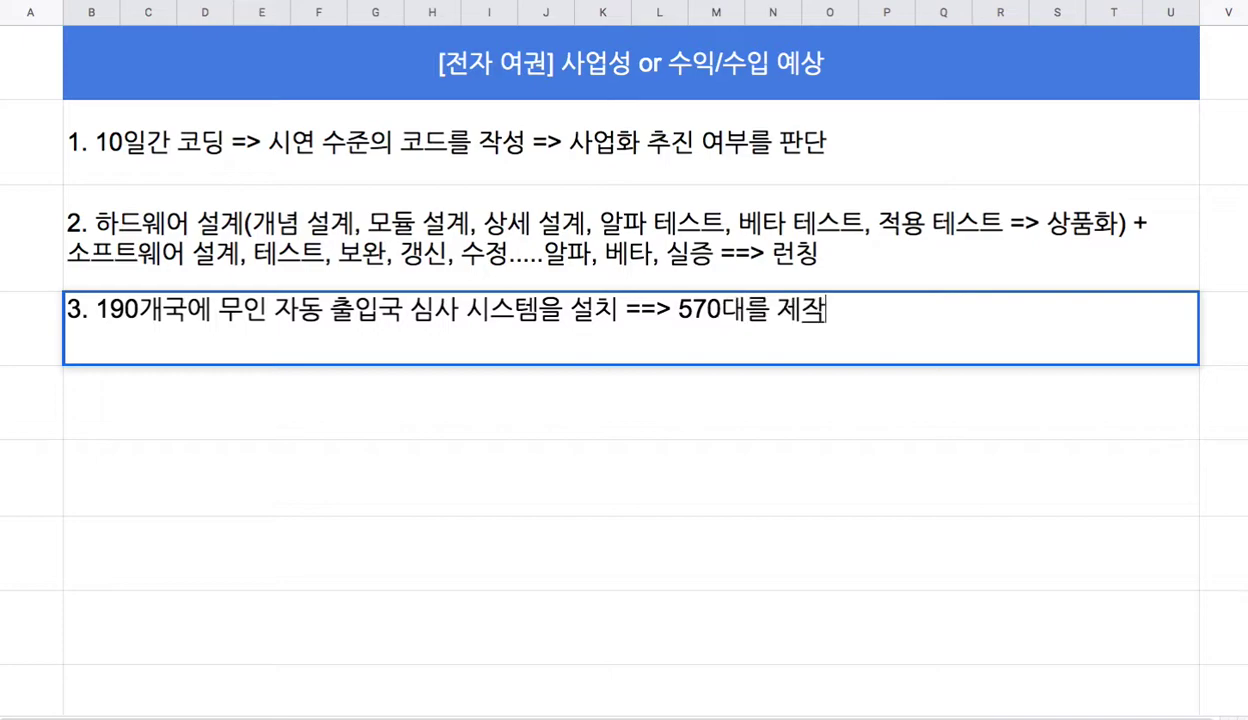
pyautogui.click(678, 310)
pyautogui.write('190세트 ')
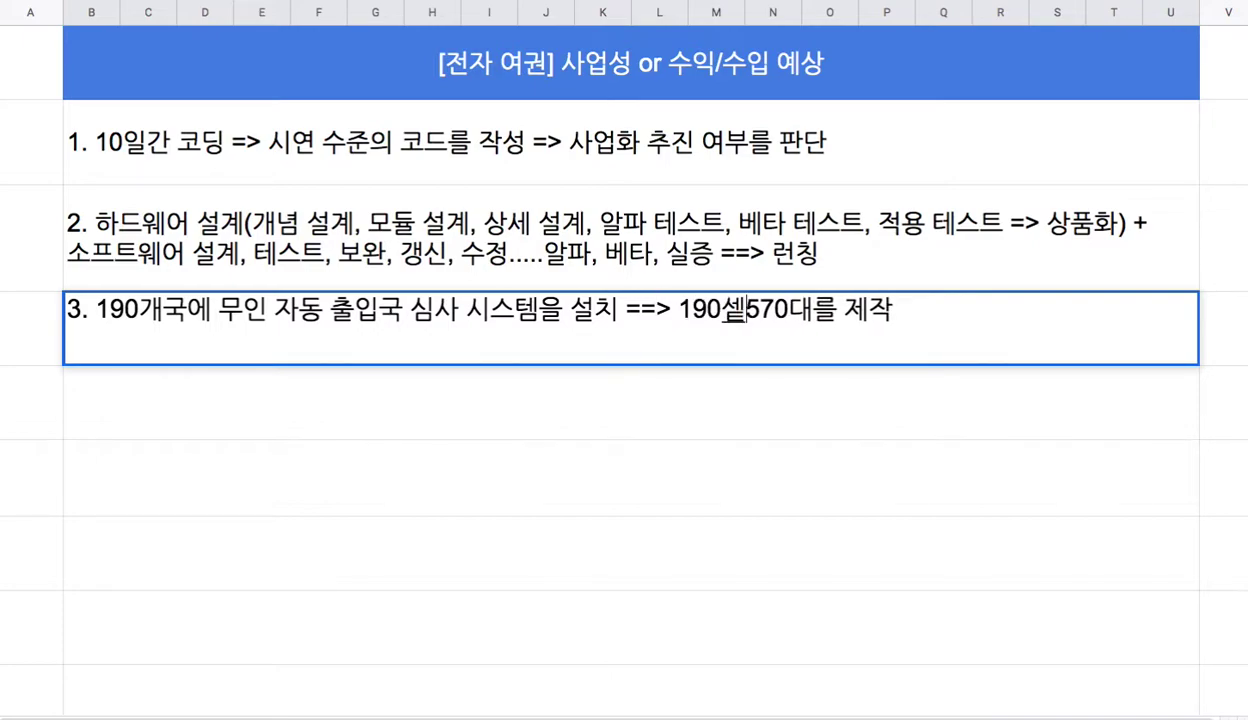
pyautogui.write('또는')
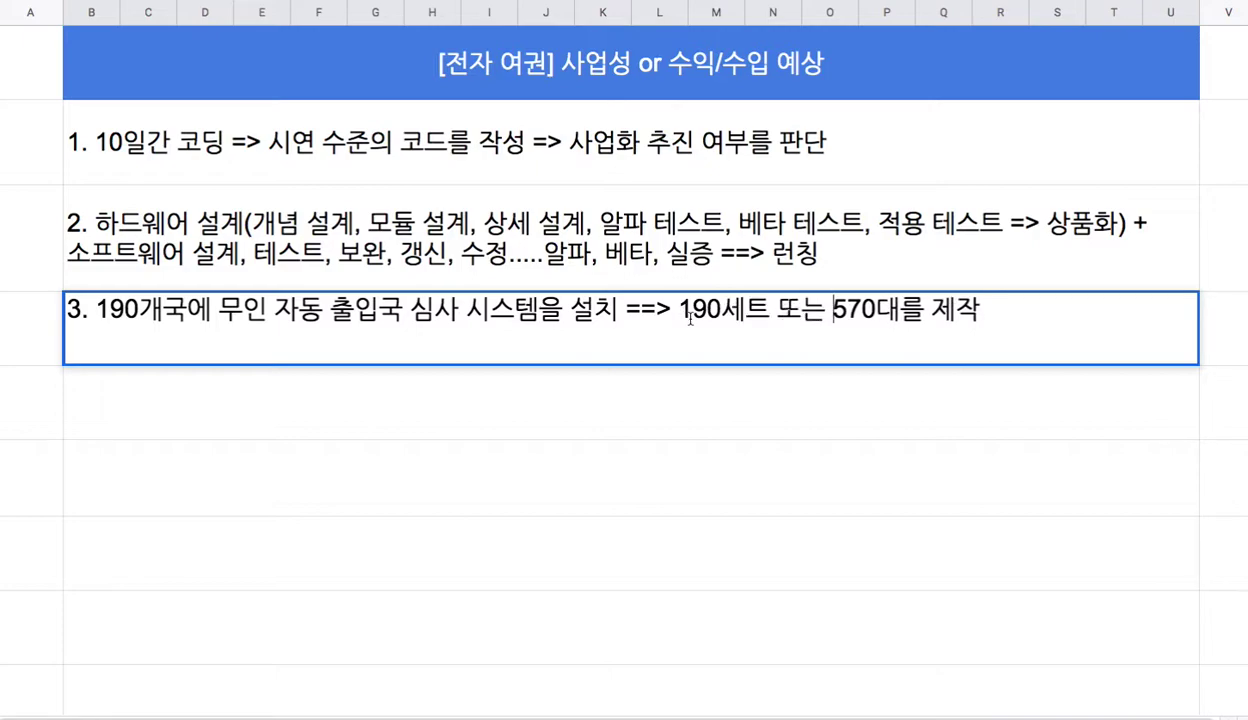
# Start item 4 in the row below item 3 with "4. 각 국가 별 서버 세팅"
pyautogui.click(815, 410)
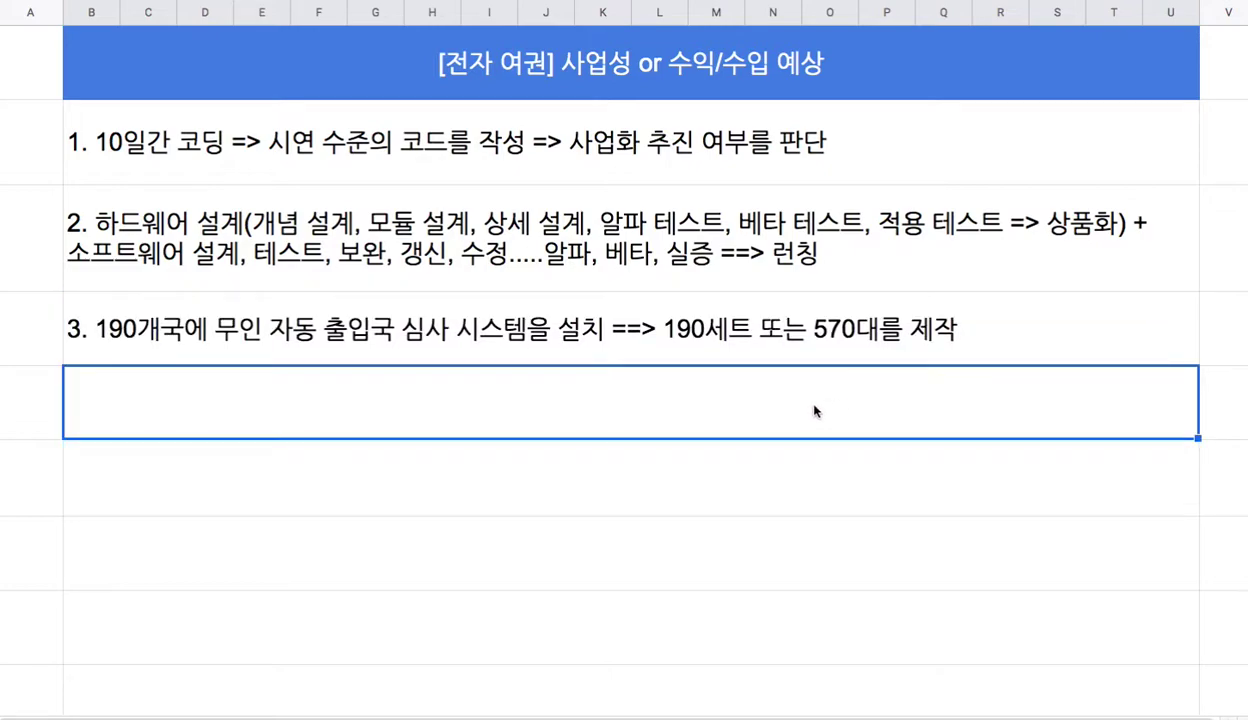
pyautogui.write('4. 각')
pyautogui.write('국')
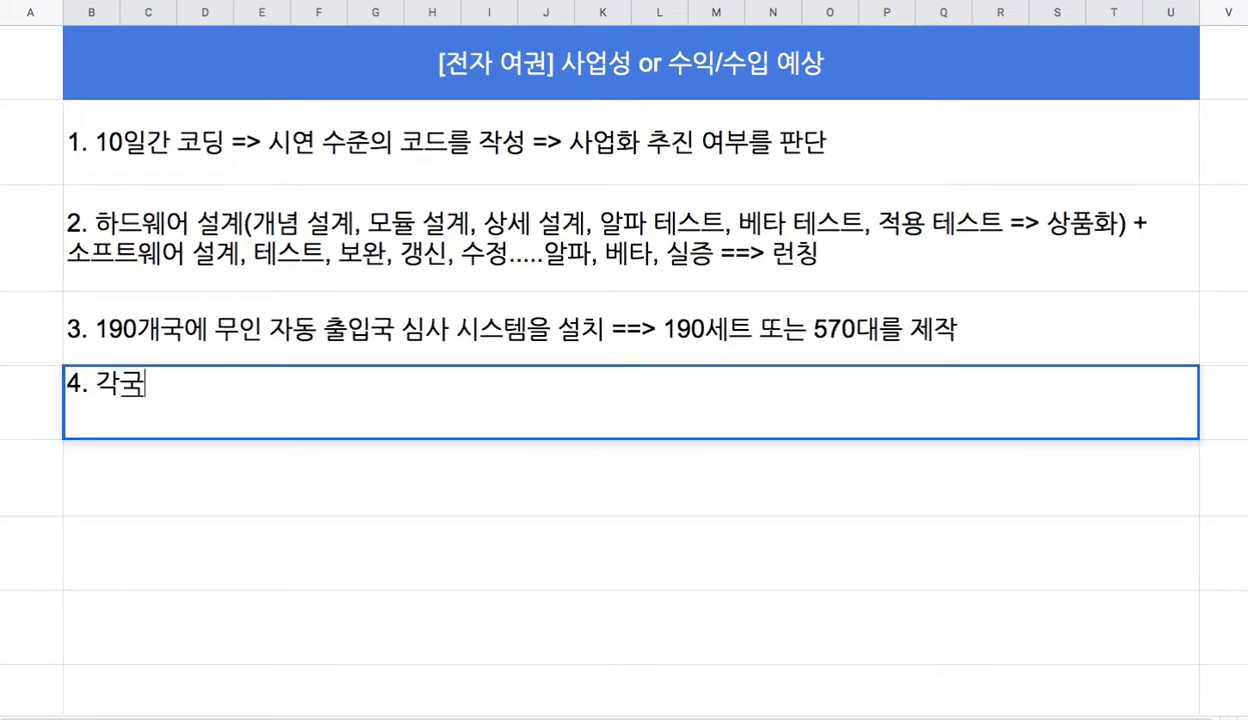
pyautogui.write('가 별 섭버')
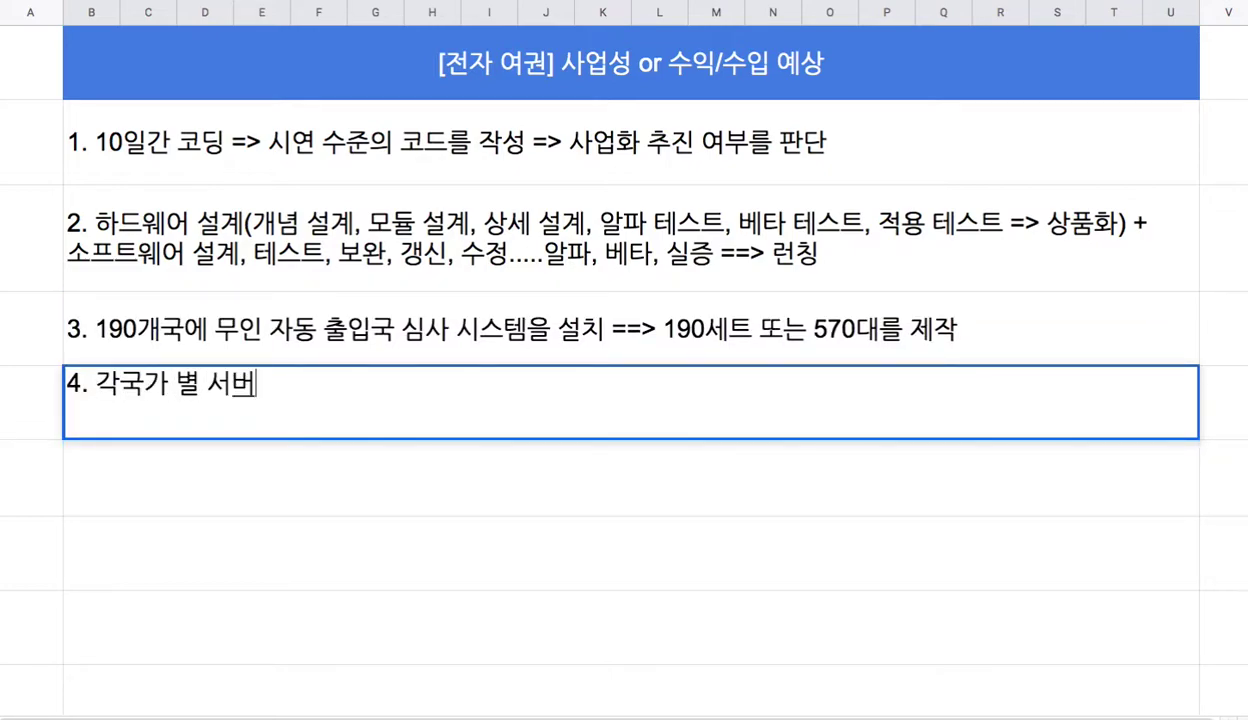
pyautogui.click(121, 385)
pyautogui.click(290, 390)
pyautogui.write('세팅 ')
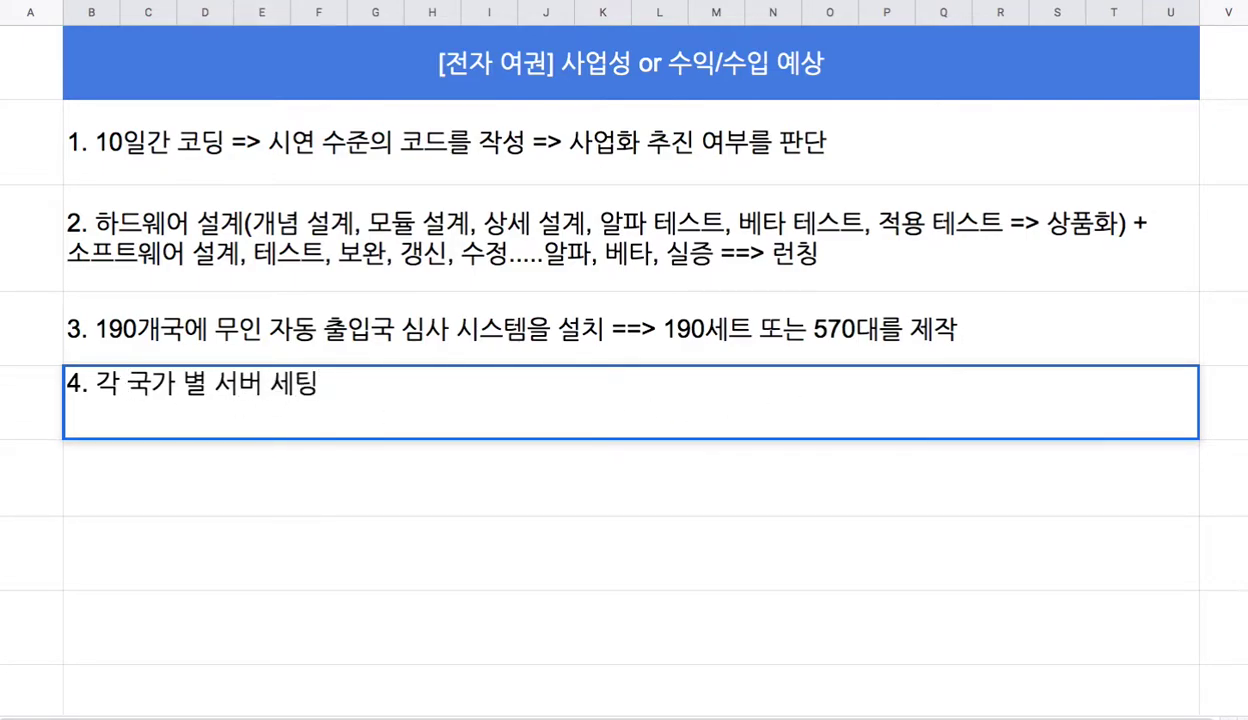
# Finish item 4 with "=> 서버들 간의 통신 매커니즘을 구성"
pyautogui.write('=> 서버들')
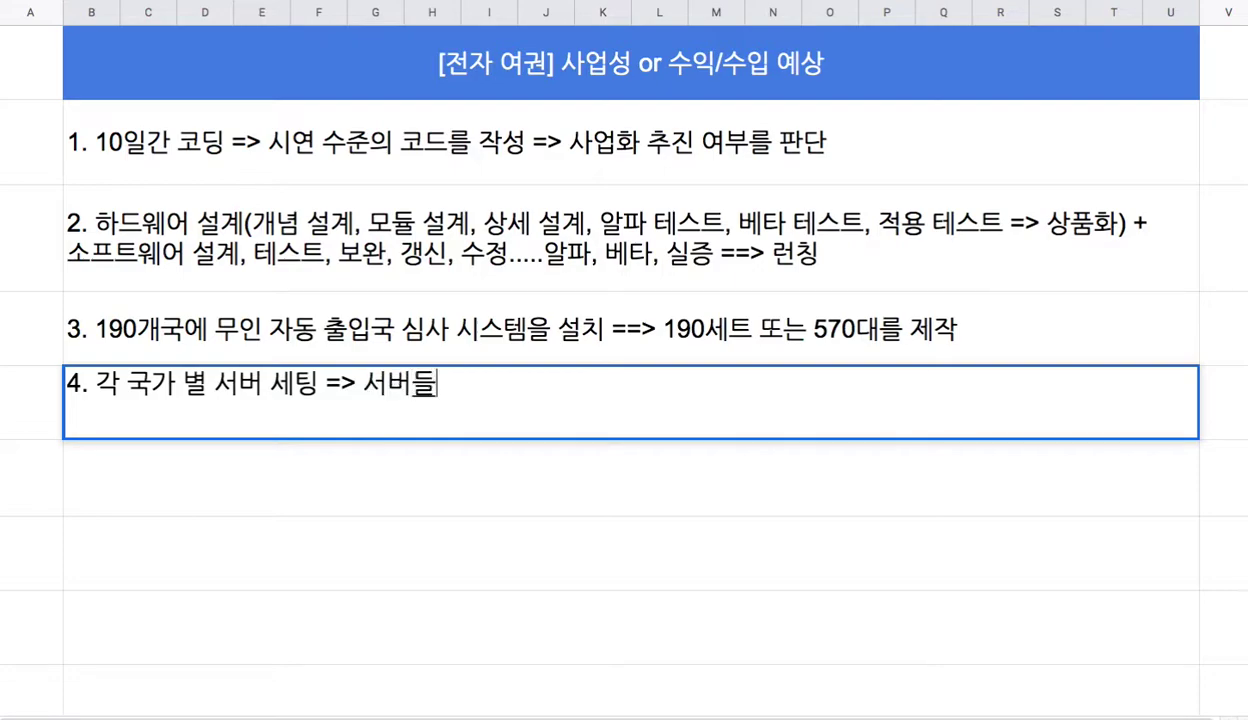
pyautogui.write(' 간의 통신 매커니즘을')
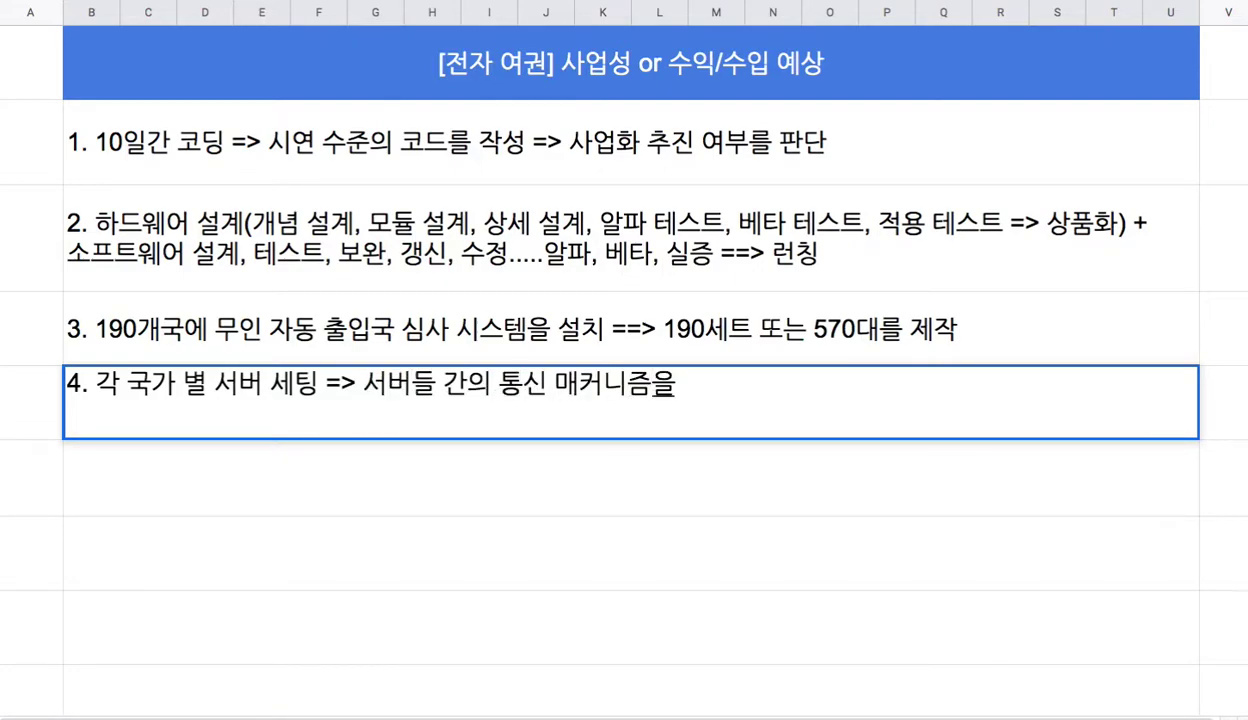
pyautogui.write(' 구성')
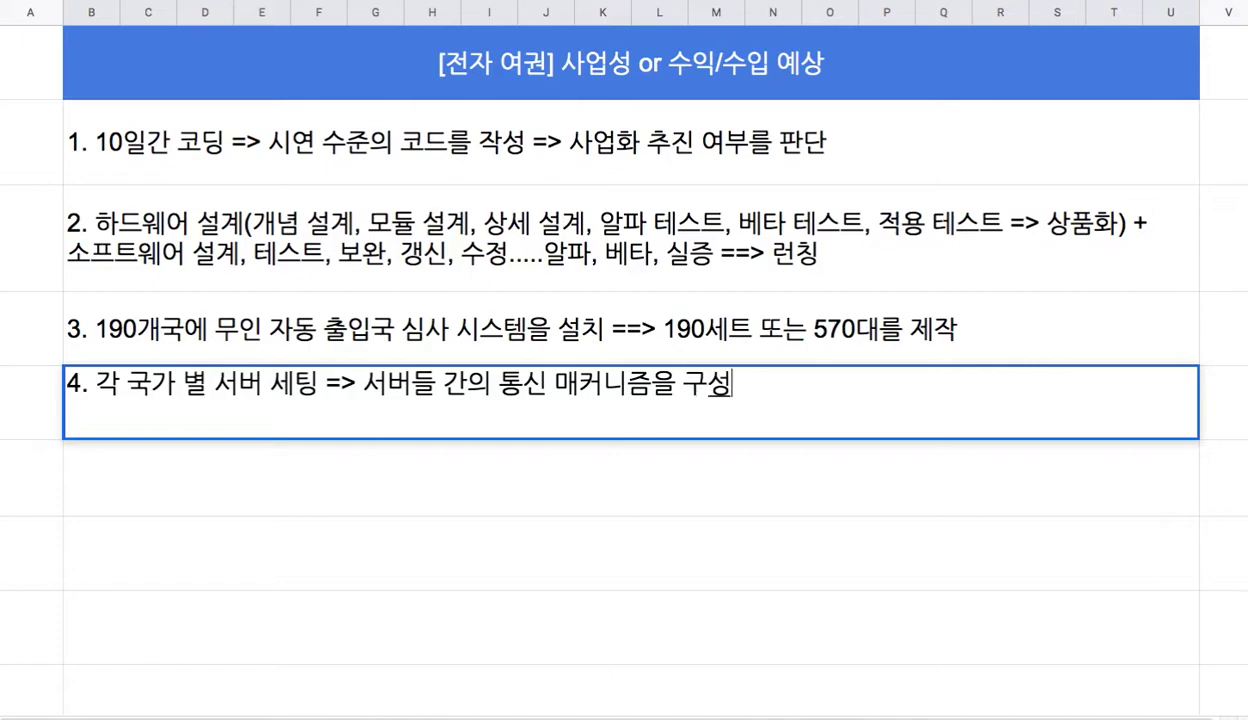
pyautogui.moveTo(260, 172); pyautogui.dragTo(263, 362)
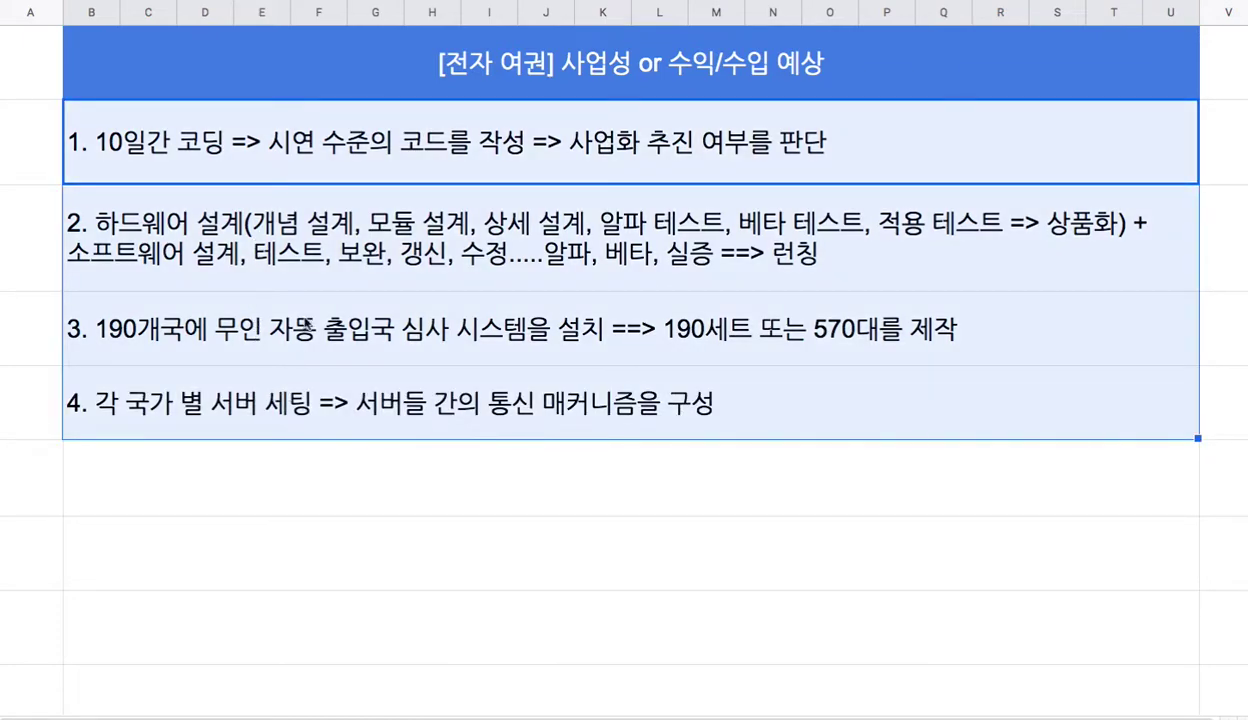
pyautogui.doubleClick(157, 165)
pyautogui.moveTo(96, 117); pyautogui.dragTo(228, 117)
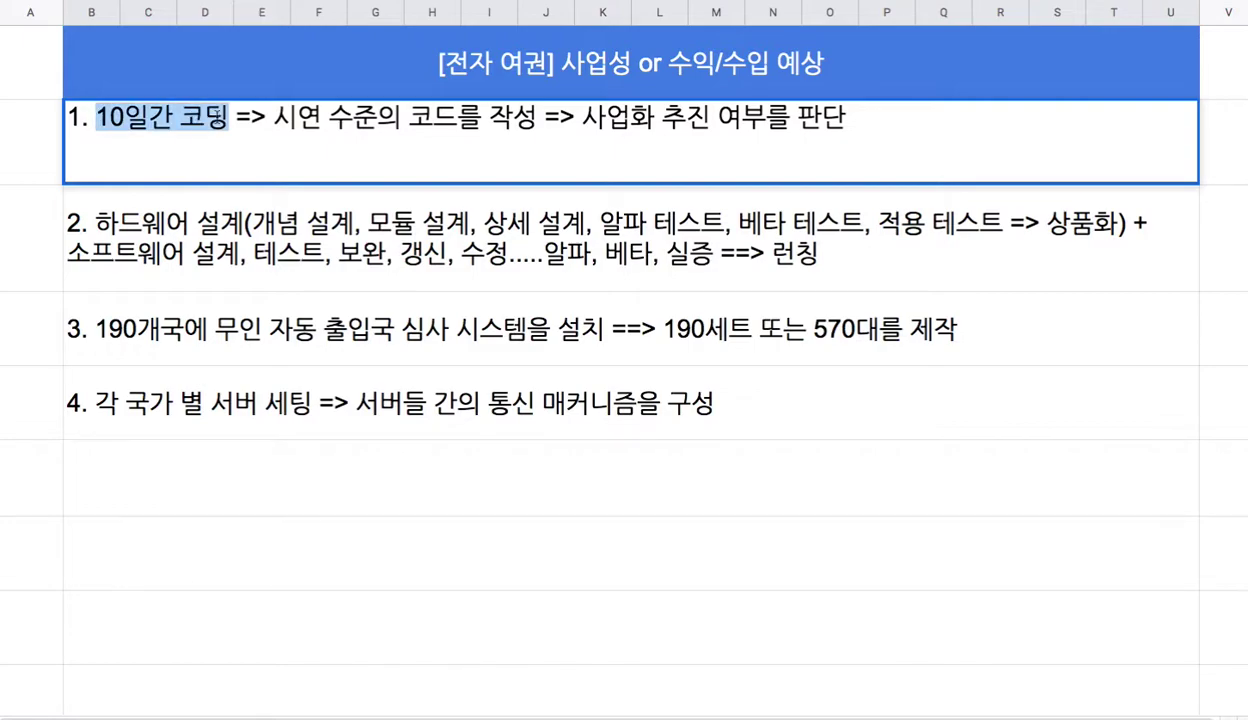
pyautogui.moveTo(242, 215); pyautogui.dragTo(267, 401)
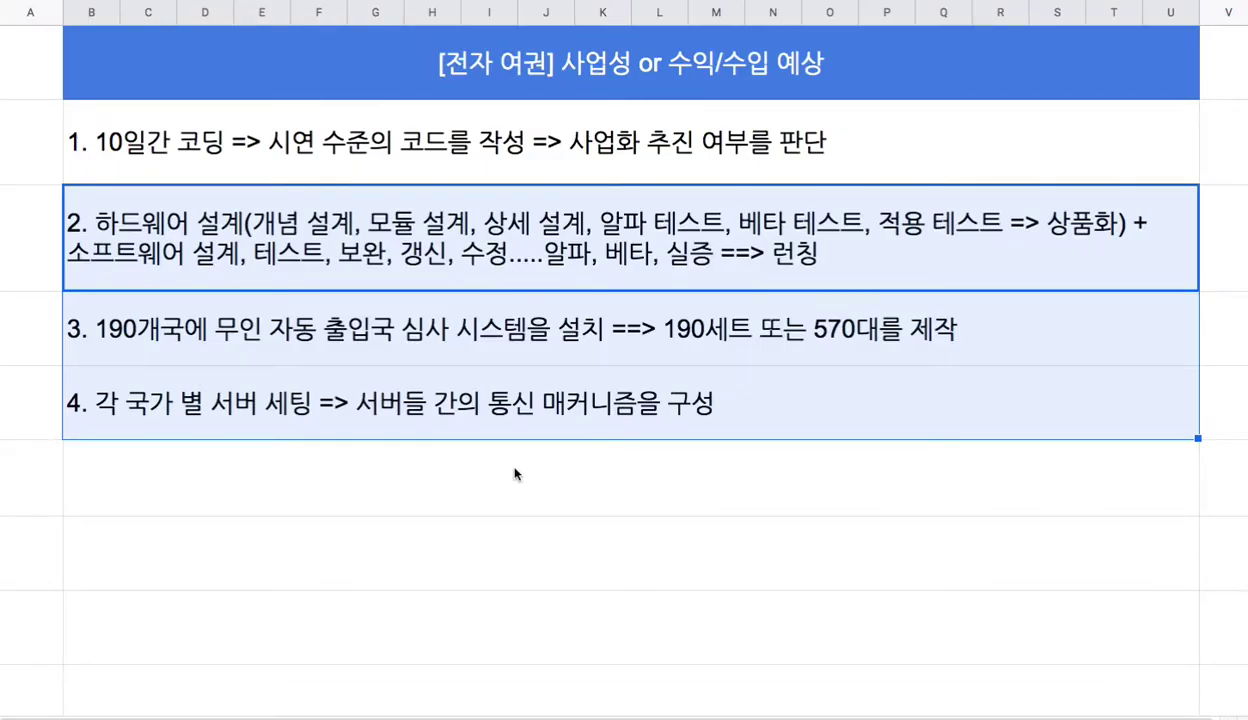
# Start item 5 in the row below item 4 with "5. 연간 이용횟수 예상은"
pyautogui.click(523, 493)
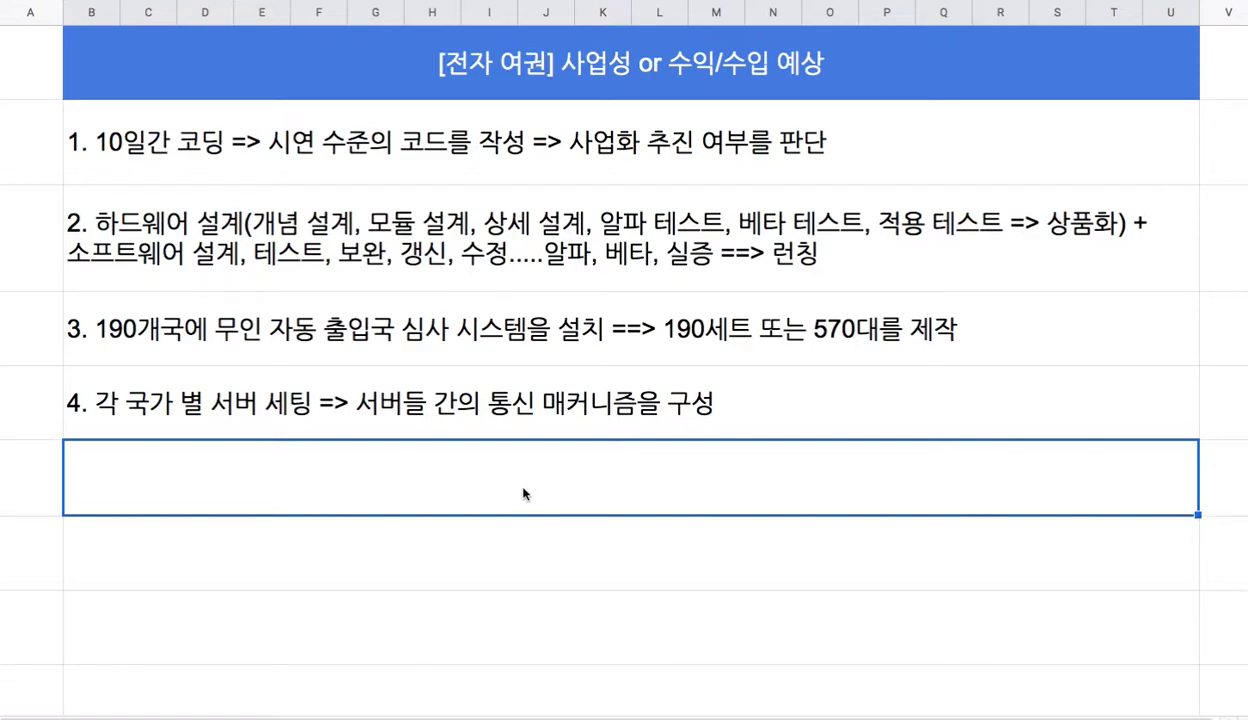
pyautogui.write('5. 연간 이요')
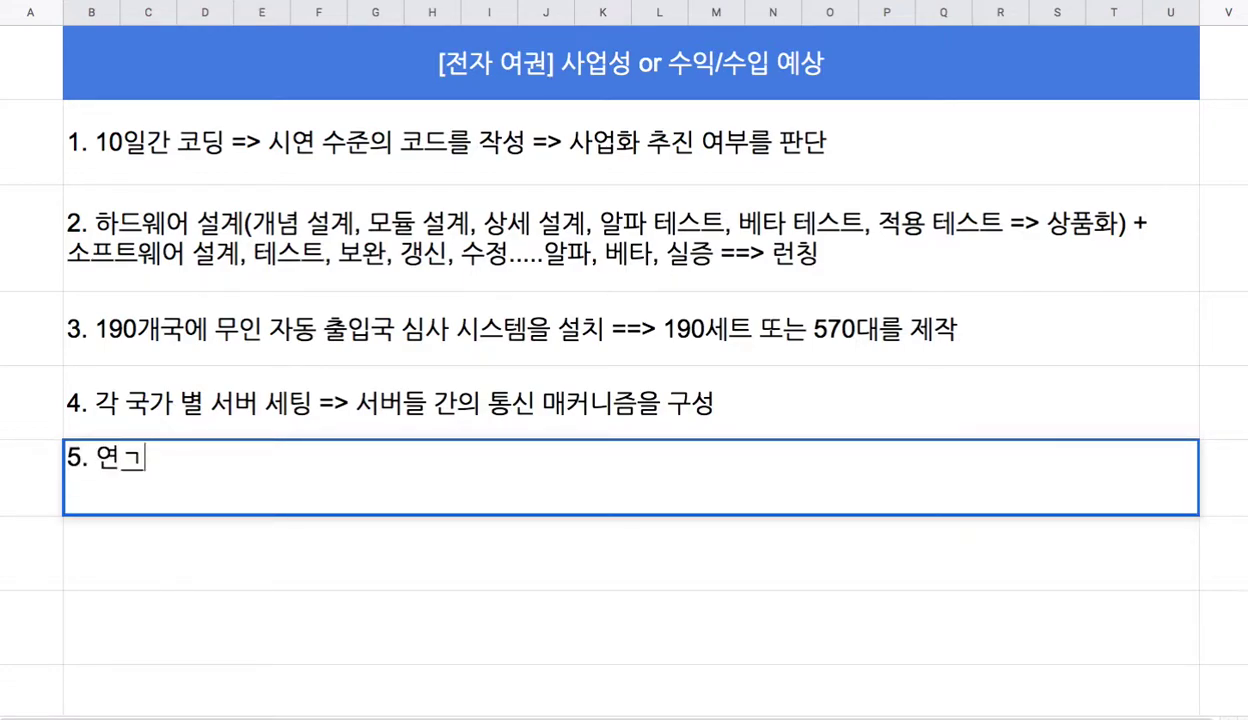
pyautogui.write('ㅇ횟수 ㅇ')
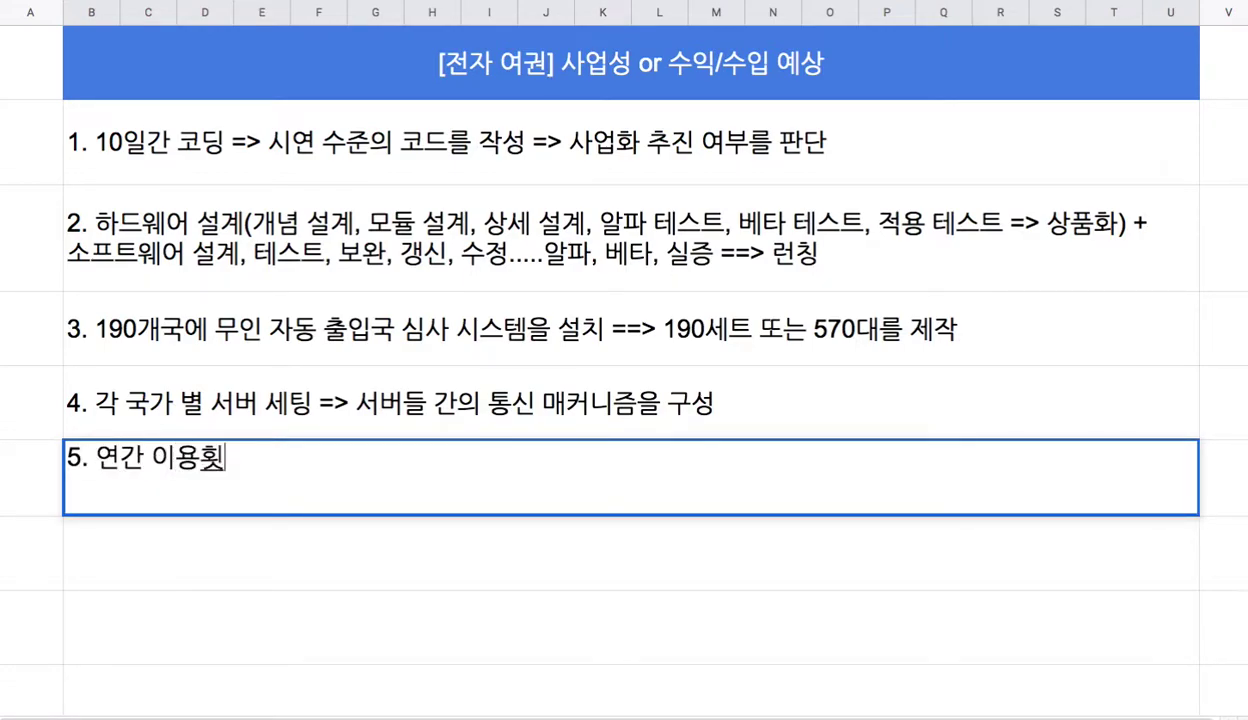
pyautogui.write('ㅖ상은')
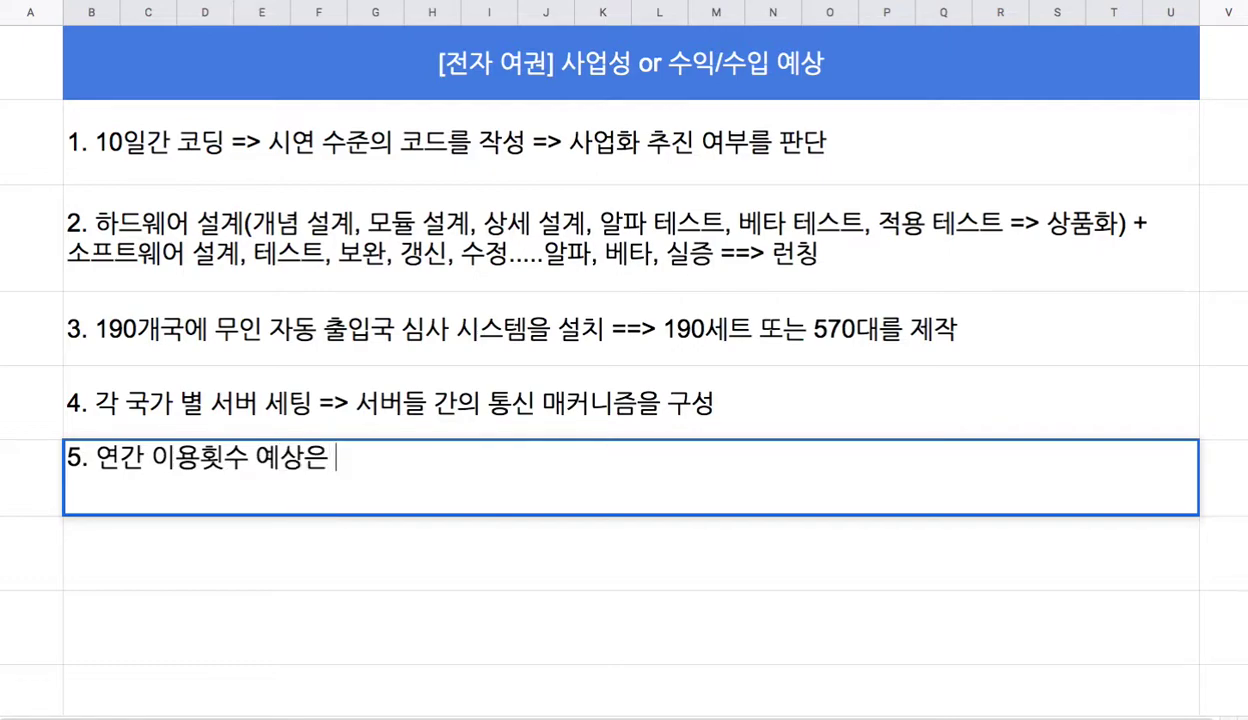
# Replace "예상은" in item 5 with "최대치는 60,000,000 ==>"
pyautogui.click(244, 457)
pyautogui.write('최대치')
pyautogui.click(250, 450)
pyautogui.moveTo(329, 457); pyautogui.dragTo(409, 458)
pyautogui.write('는 6')
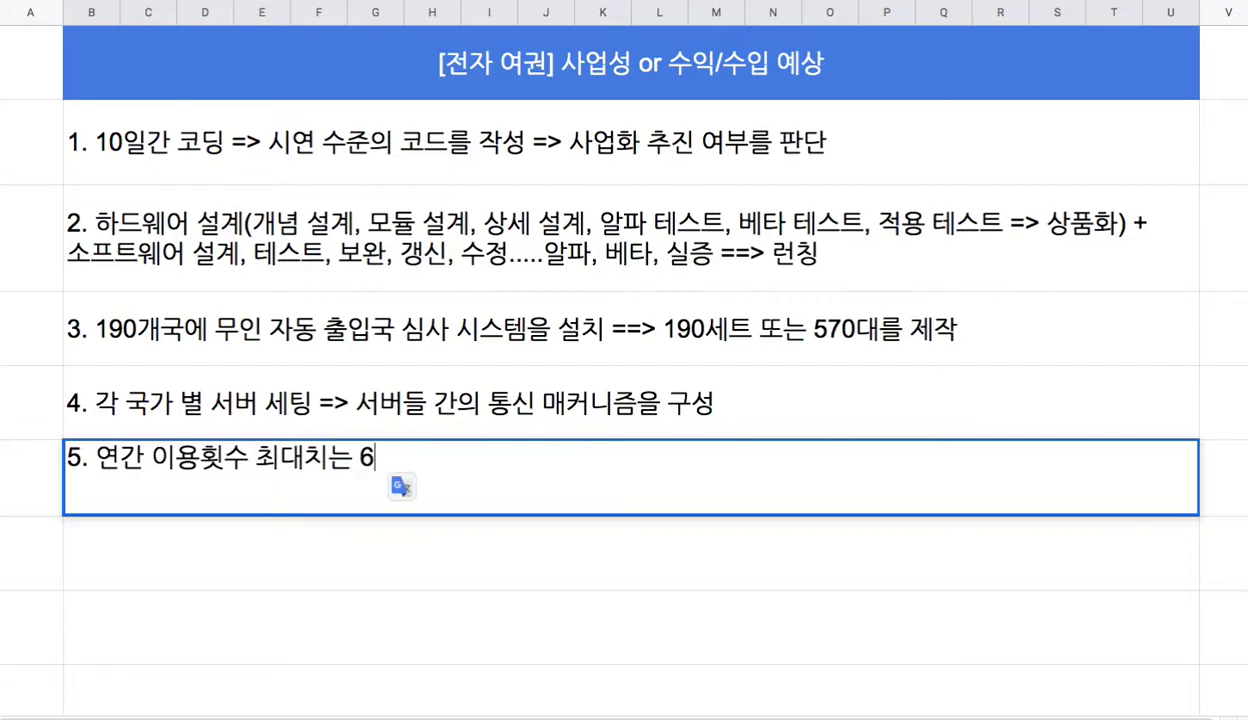
pyautogui.write('0,000,')
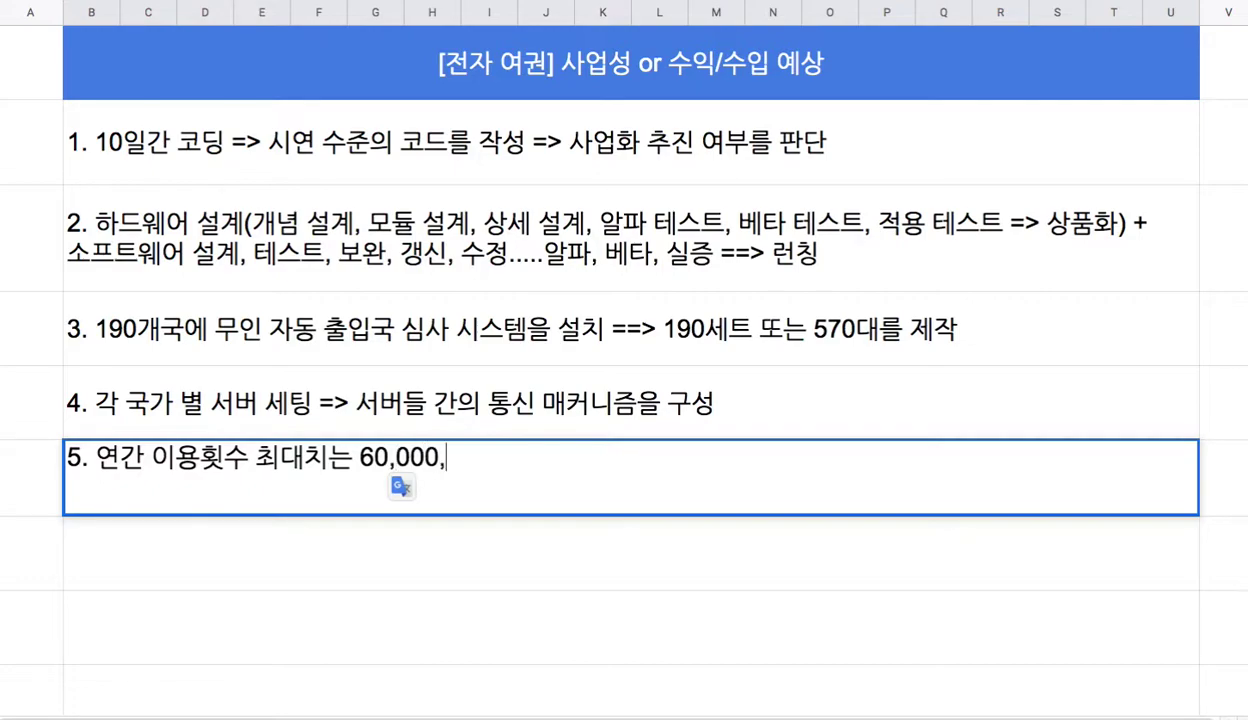
pyautogui.write('000 ==>')
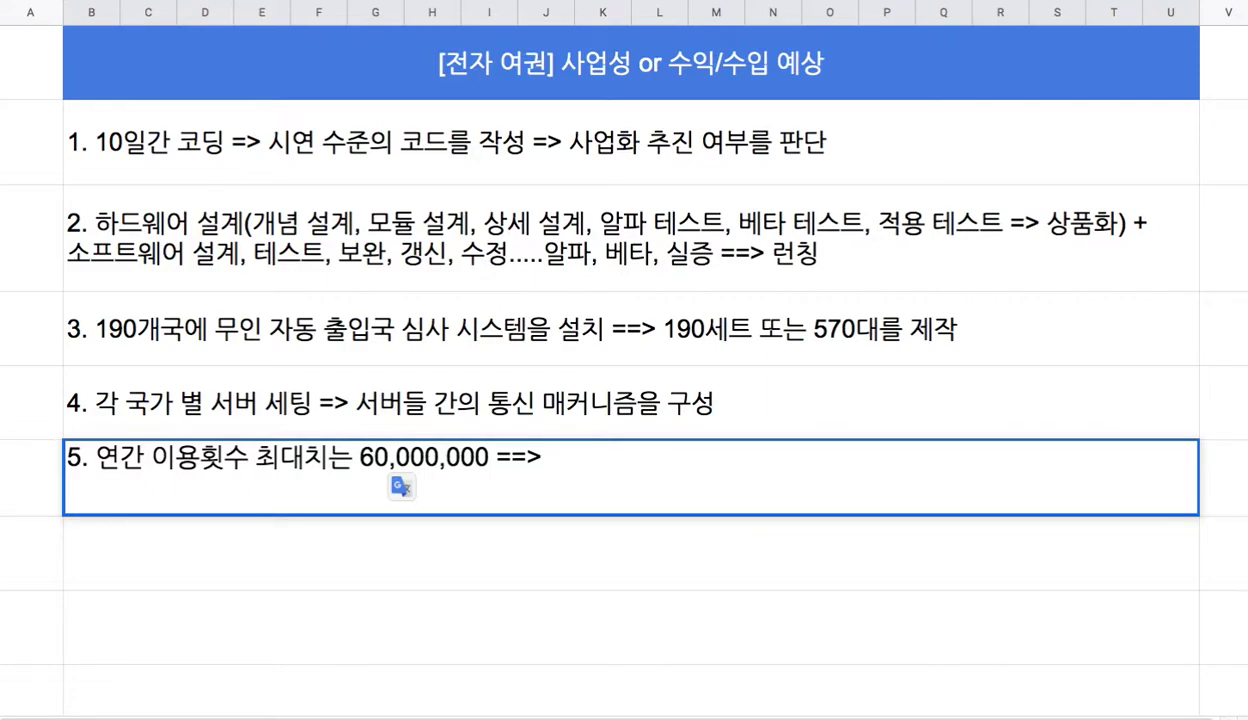
pyautogui.write('대기')
pyautogui.press('BackSpace')
pyautogui.press('BackSpace')
pyautogui.write('심')
pyautogui.press('BackSpace')
pyautogui.press('BackSpace')
pyautogui.write('사람으')
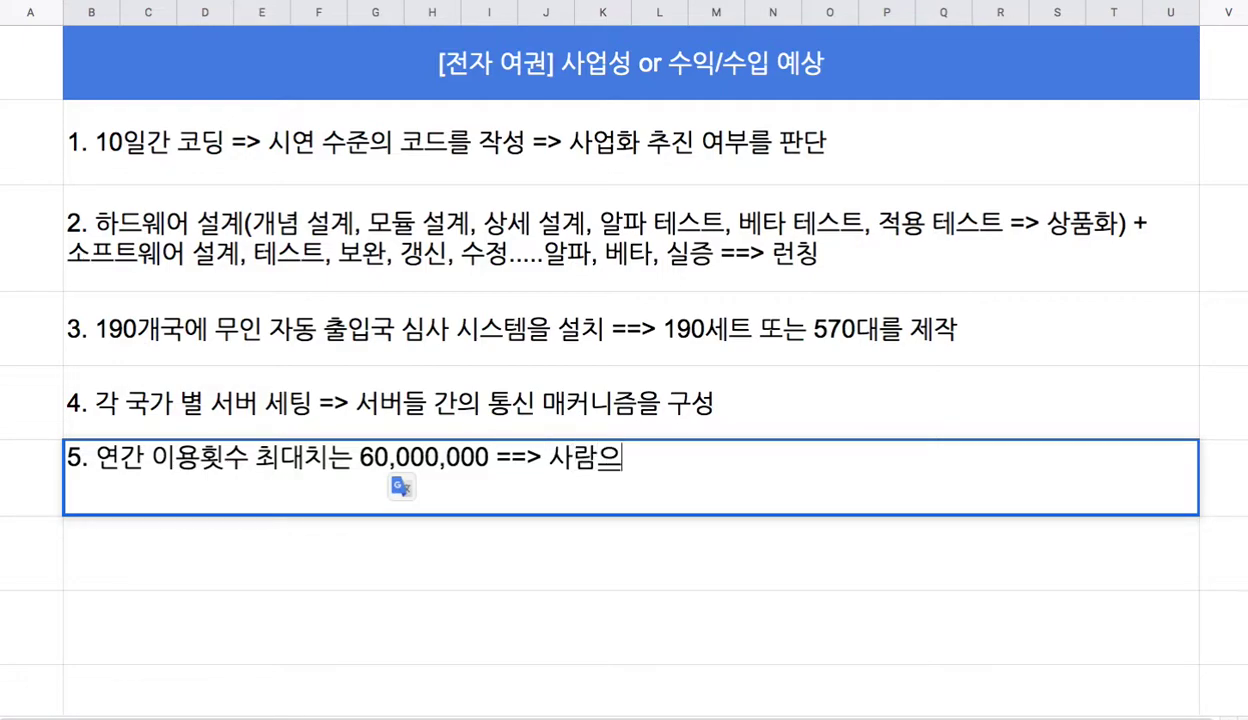
pyautogui.press('BackSpace')
pyautogui.write('사')
pyautogui.press('BackSpace')
pyautogui.write('ㅣㅁ사')
pyautogui.press('BackSpace')
pyautogui.press('BackSpace')
pyautogui.press('BackSpace')
pyautogui.press('BackSpace')
pyautogui.press('BackSpace')
# Continue item 5 after the arrow with "출입국 관리요원의 심사를 거치지 않고 바로 통과"
pyautogui.write('출ㅇㅣㅂ국 관리')
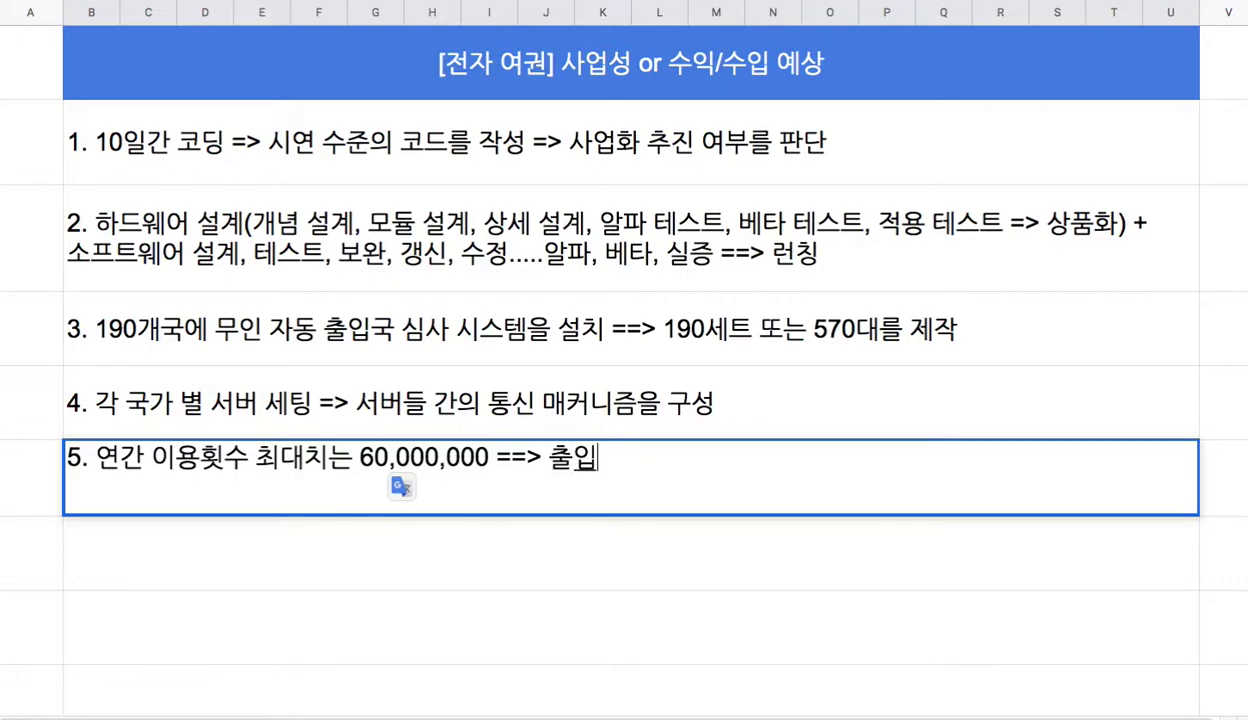
pyautogui.write('요원의 심사를')
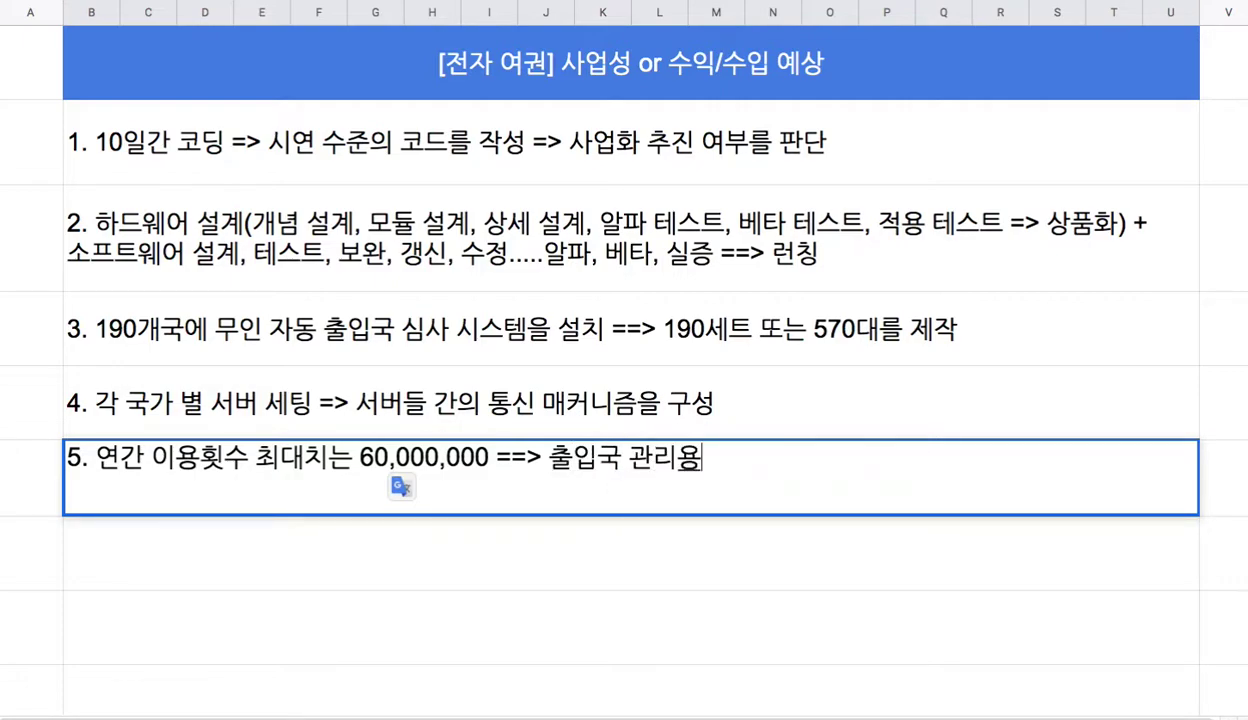
pyautogui.write(' 거치')
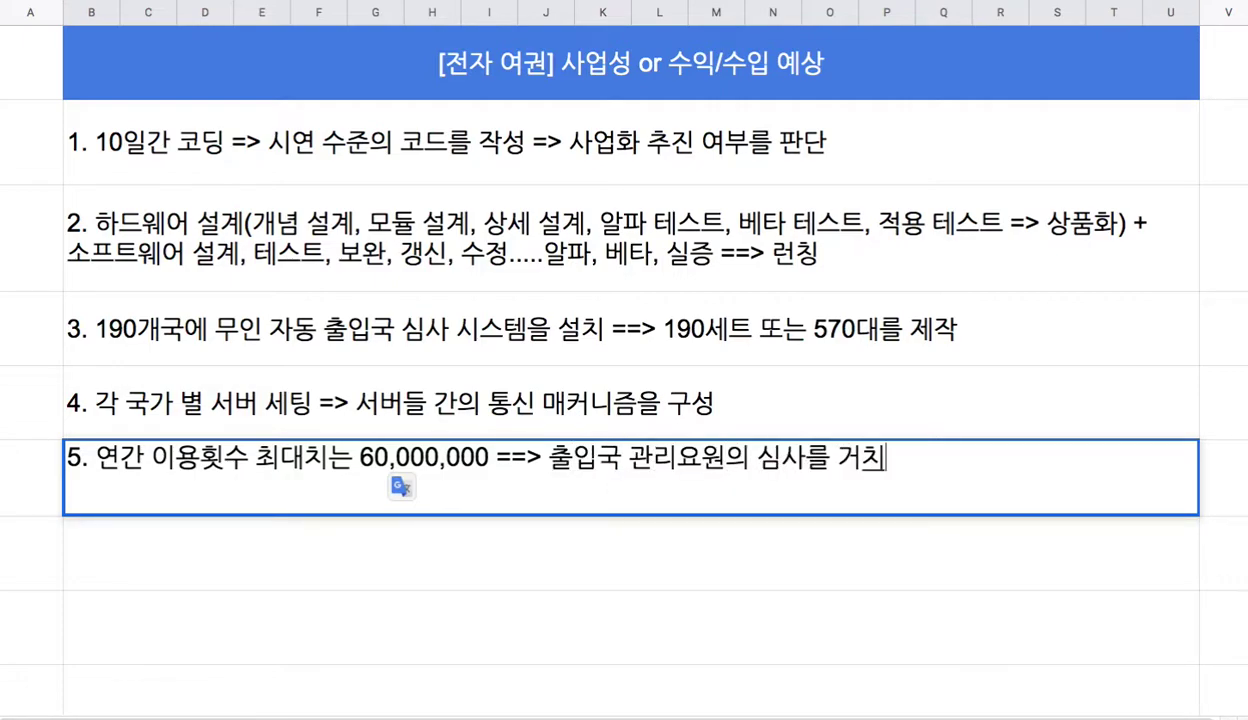
pyautogui.write('지 않고 바로 토')
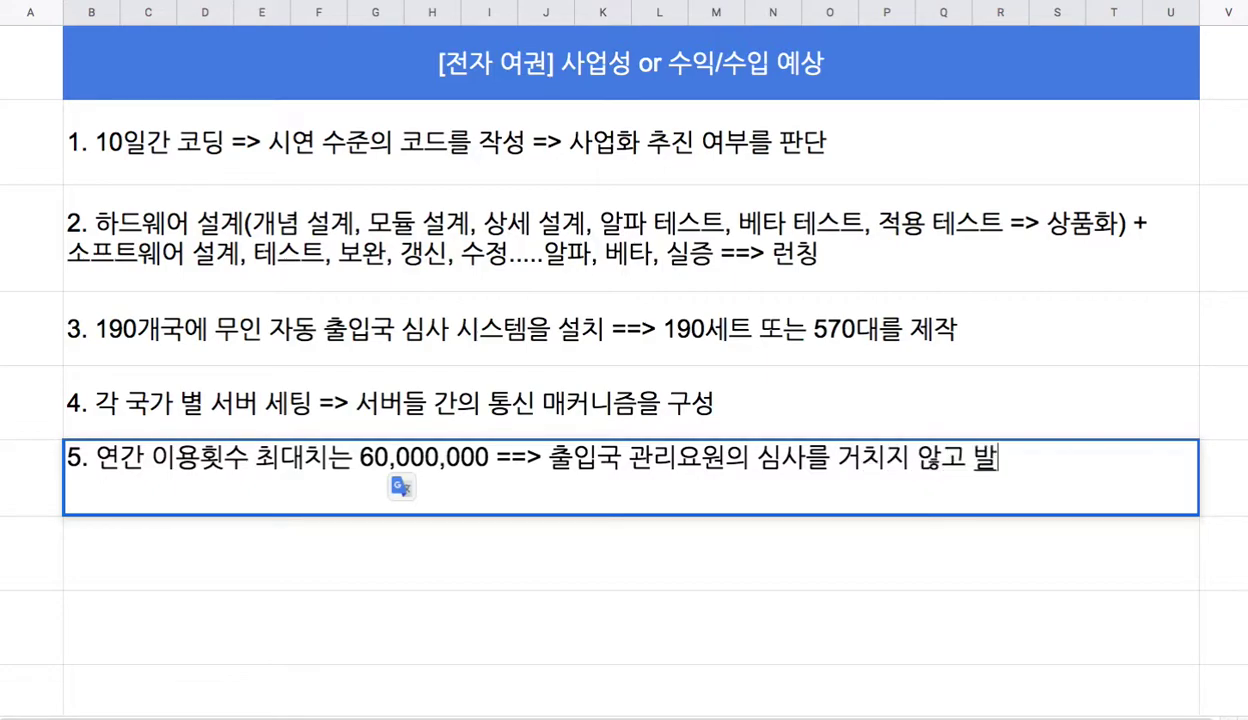
pyautogui.write('ㅇ과')
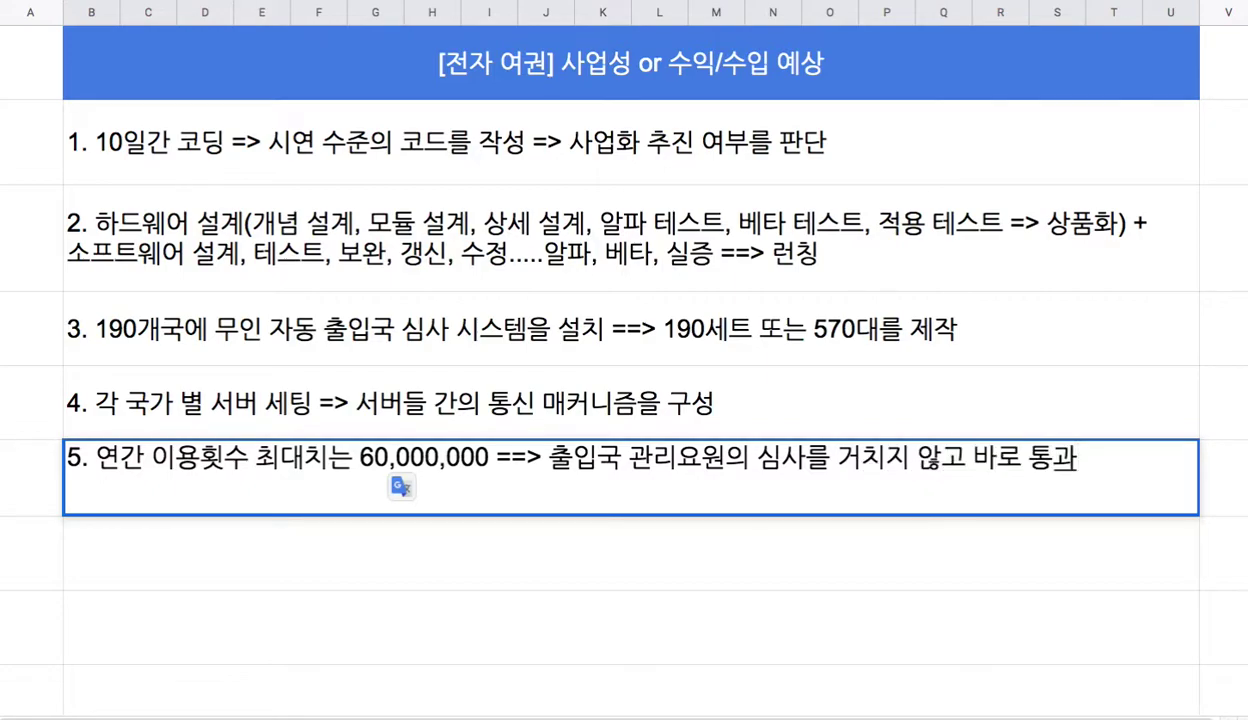
# Extend item 5 with "==> 서비스 비용을 부과($1)"
pyautogui.write(' ==> 거')
pyautogui.press('BackSpace')
pyautogui.write('서비')
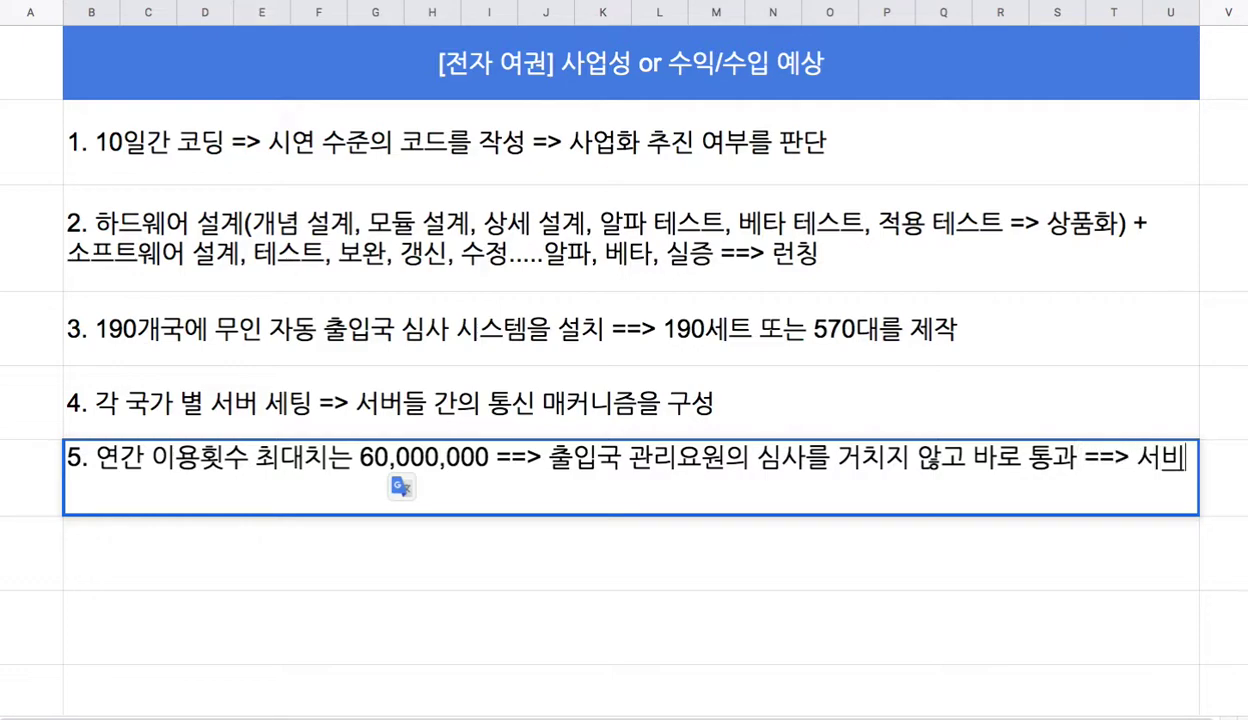
pyautogui.write('스 비용을 부과')
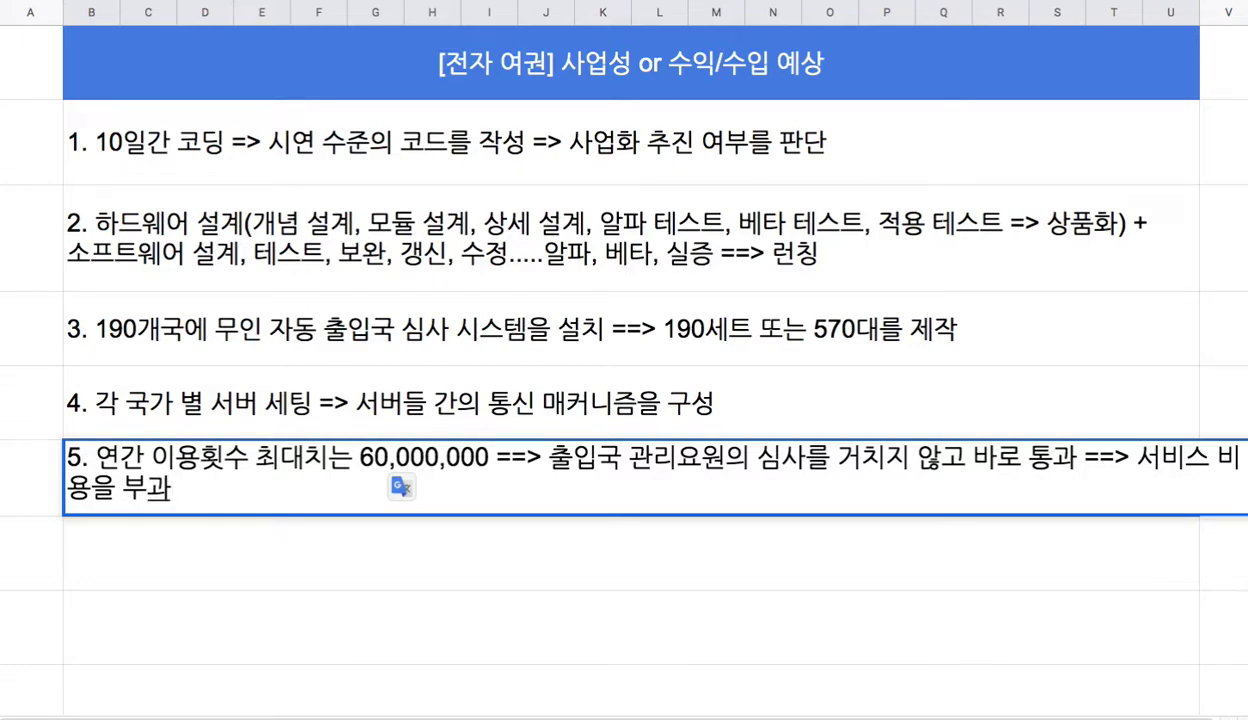
pyautogui.write('(')
pyautogui.write('$')
pyautogui.write('1)')
# Finish item 5 with "===> 연간 $6천만불" and commit the entry
pyautogui.write(' ===> 연간 ')
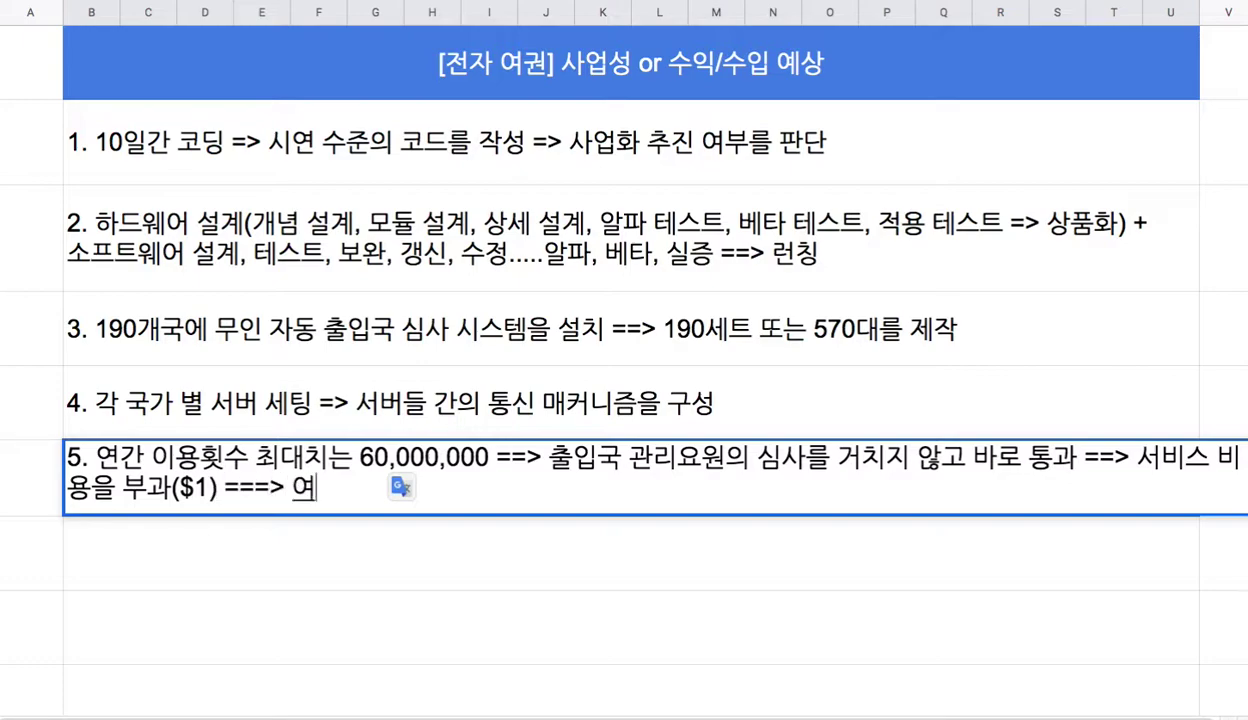
pyautogui.write('6')
pyautogui.press('BackSpace')
pyautogui.write('$')
pyautogui.write('6천만부')
pyautogui.write('ㄹ')
pyautogui.press('Up')
pyautogui.click(465, 503)
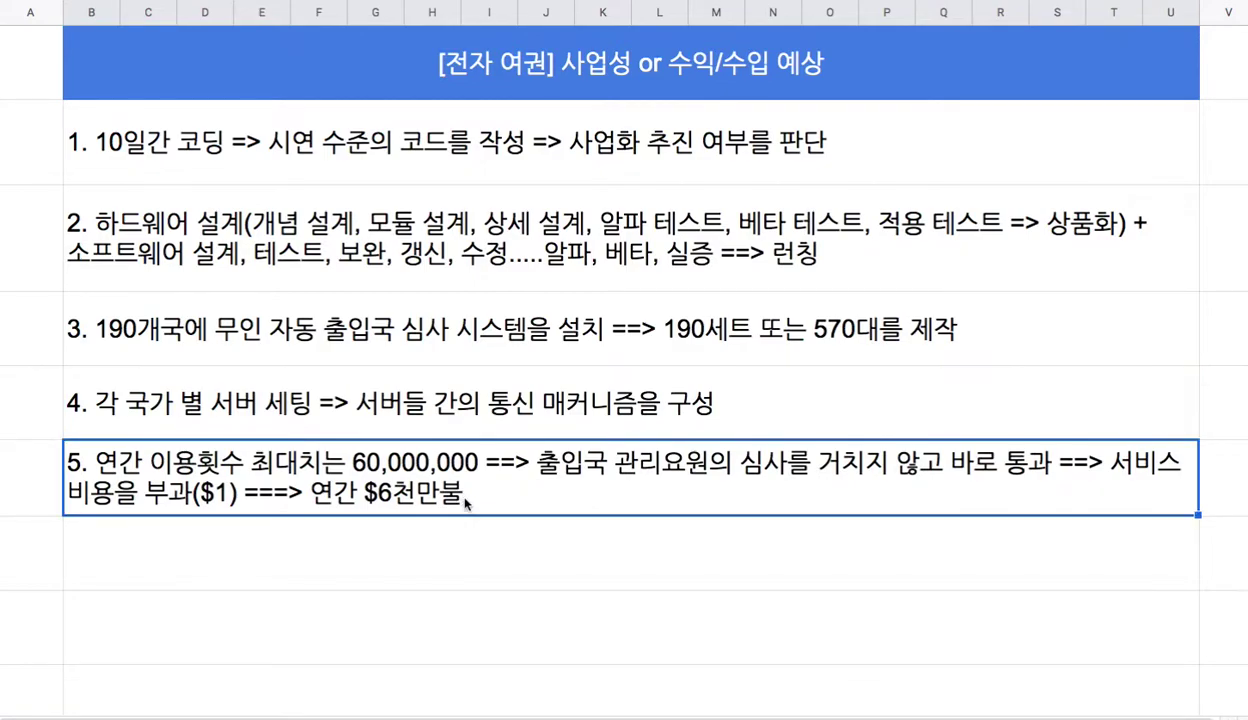
pyautogui.doubleClick(465, 503)
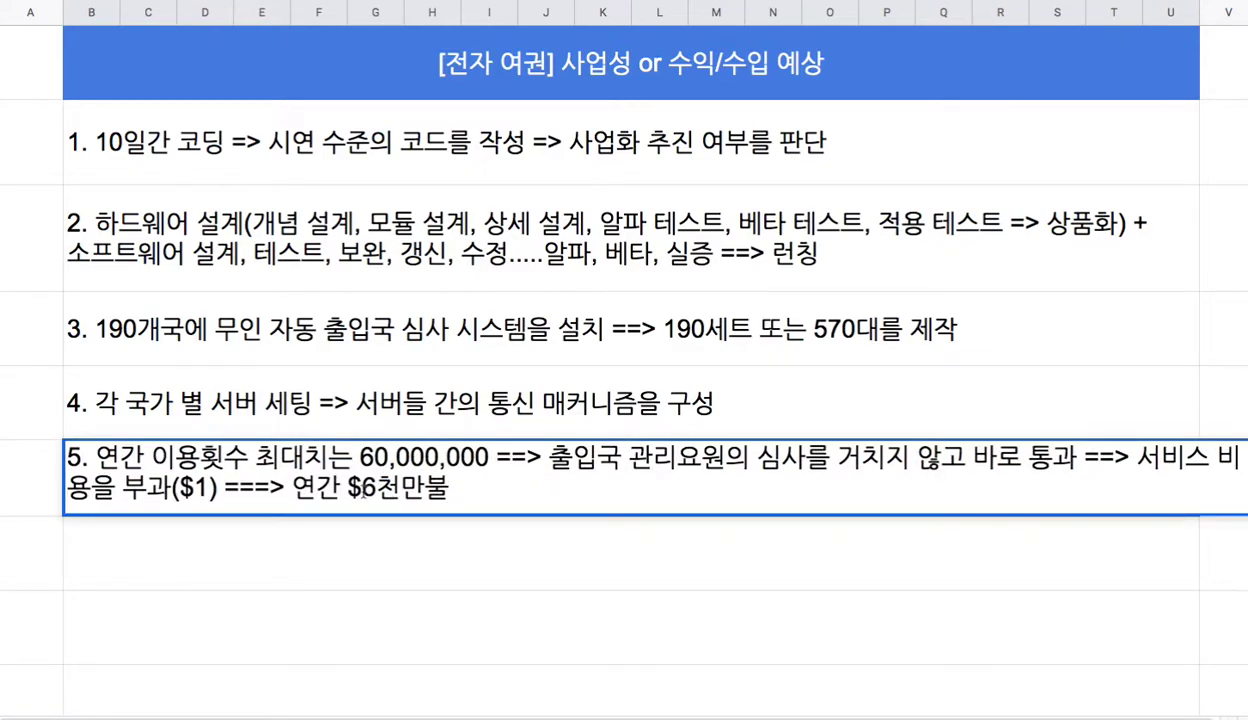
pyautogui.moveTo(346, 488); pyautogui.dragTo(449, 488)
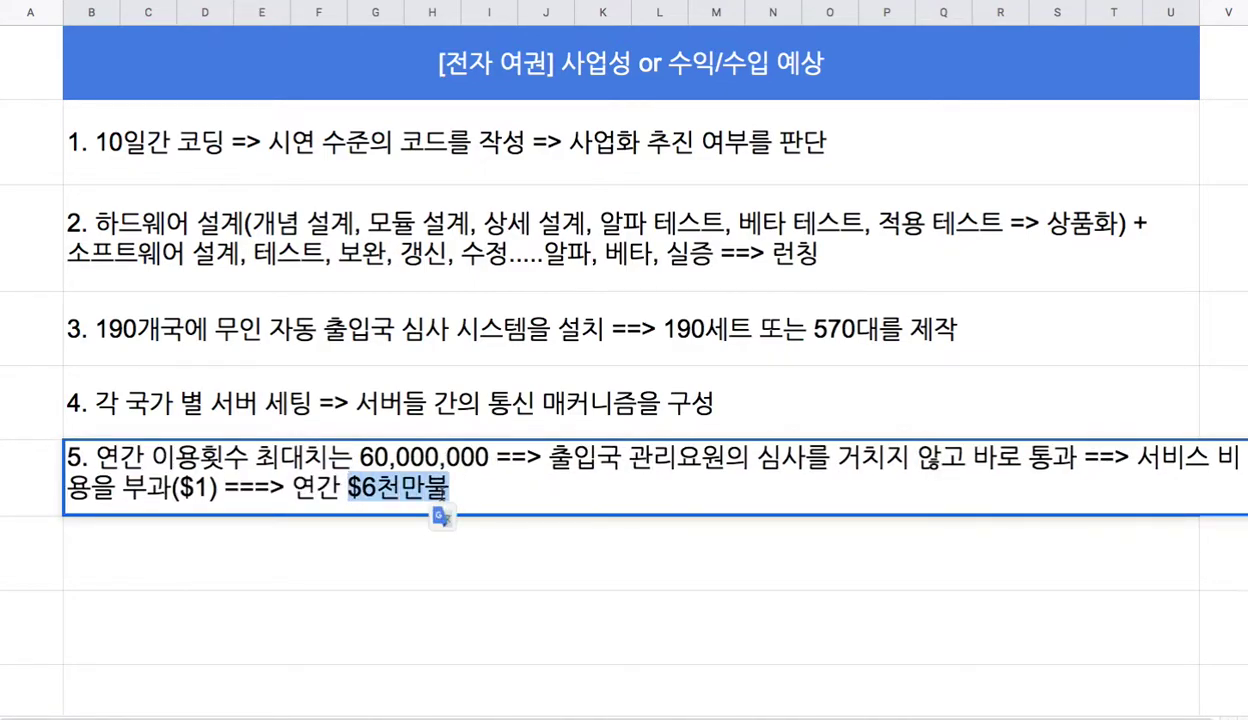
pyautogui.doubleClick(790, 329)
pyautogui.moveTo(832, 309); pyautogui.dragTo(899, 309)
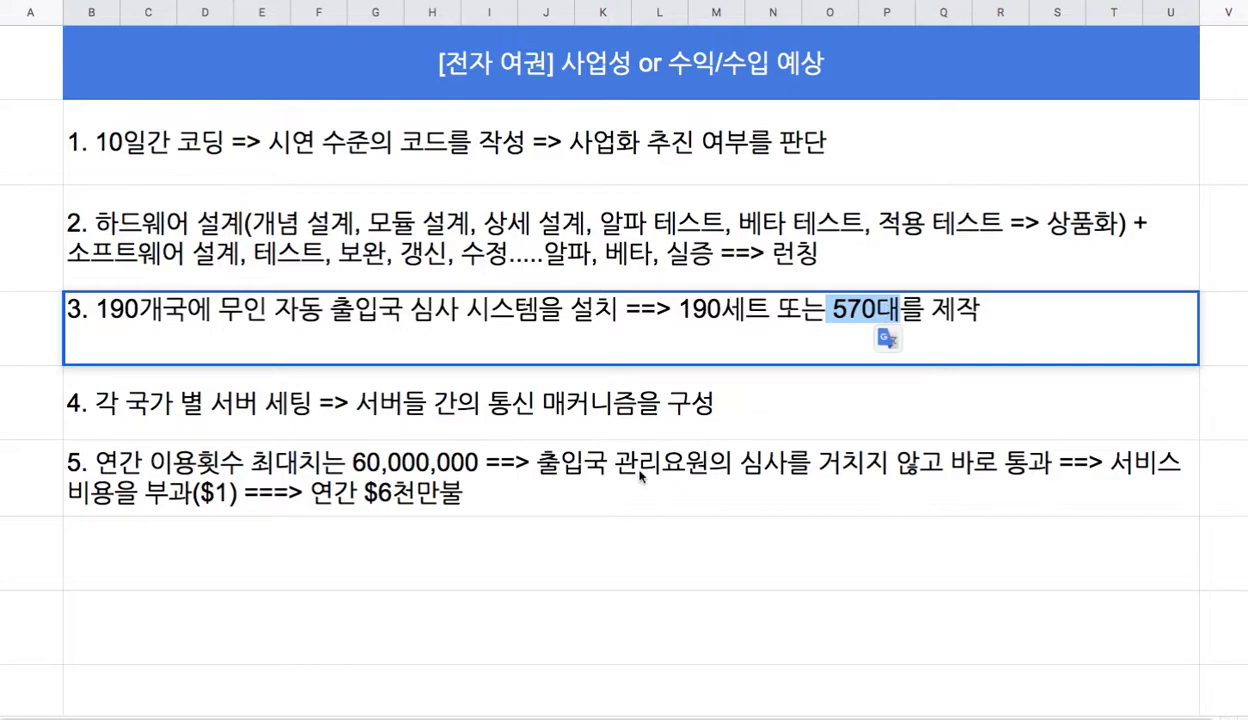
# Add an empty line at the end of item 5 and commit the entry
pyautogui.doubleClick(463, 473)
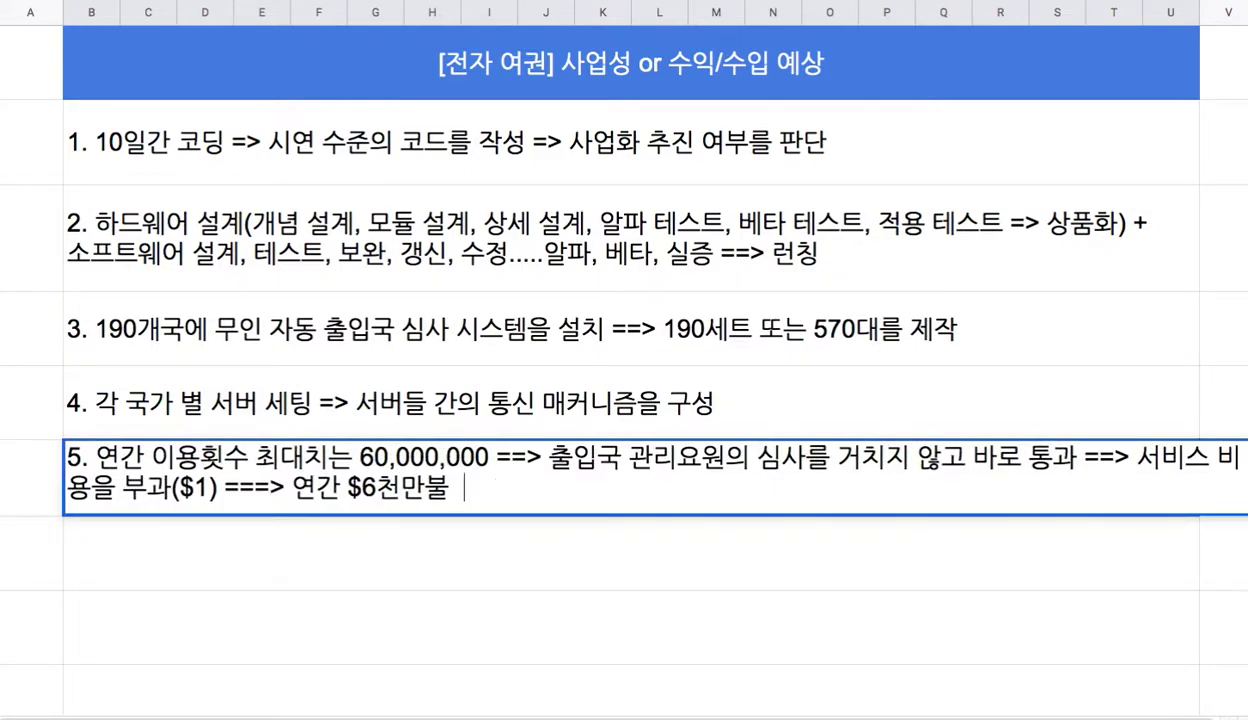
pyautogui.hotkey('alt', 'Return')
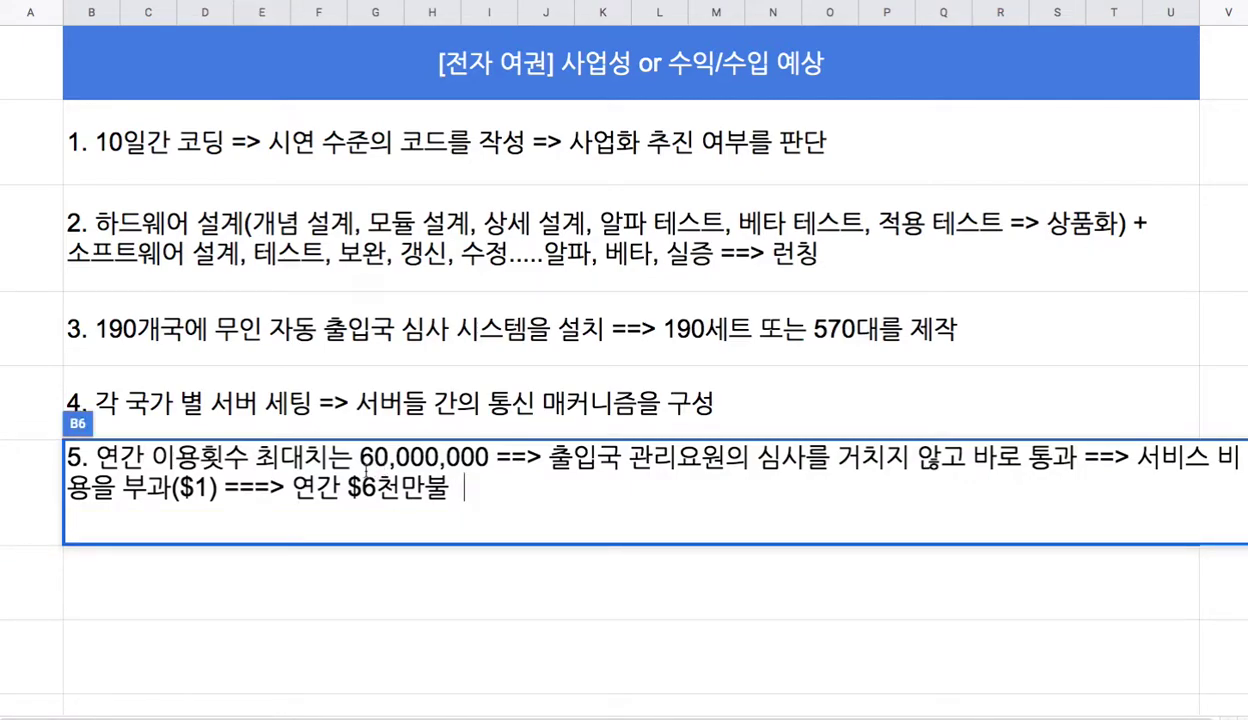
pyautogui.moveTo(360, 457); pyautogui.dragTo(497, 466)
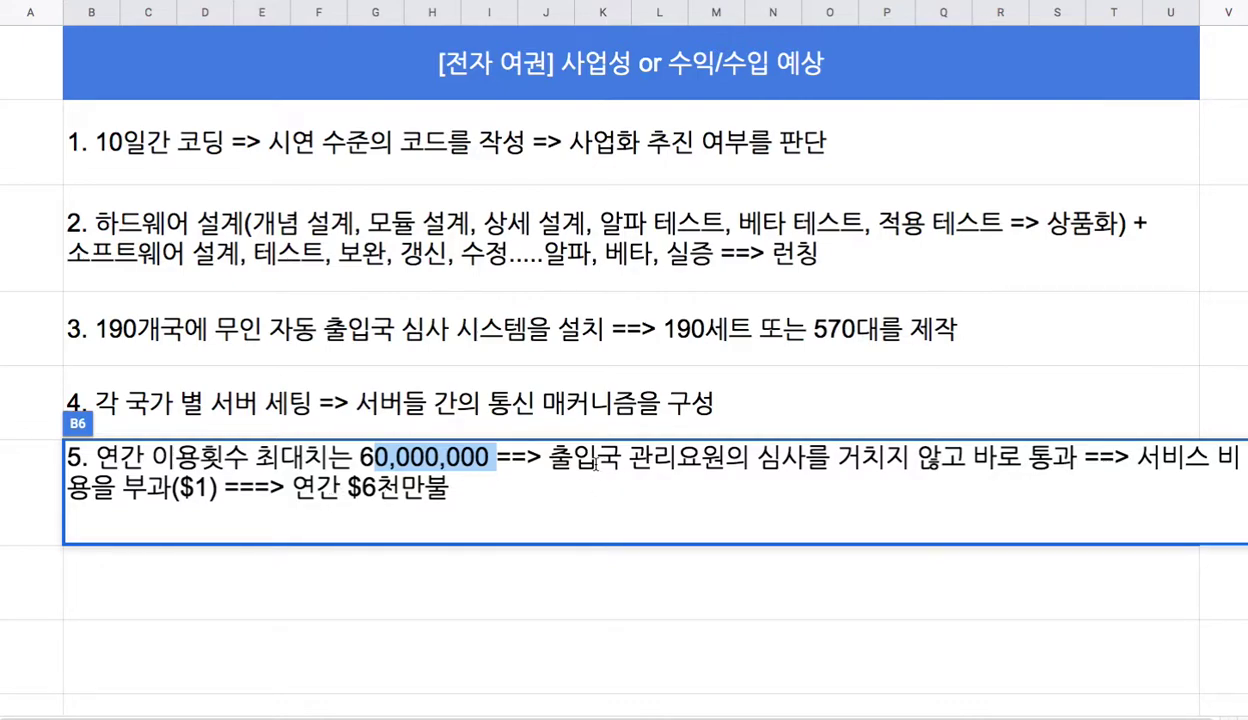
pyautogui.moveTo(547, 460); pyautogui.dragTo(843, 461)
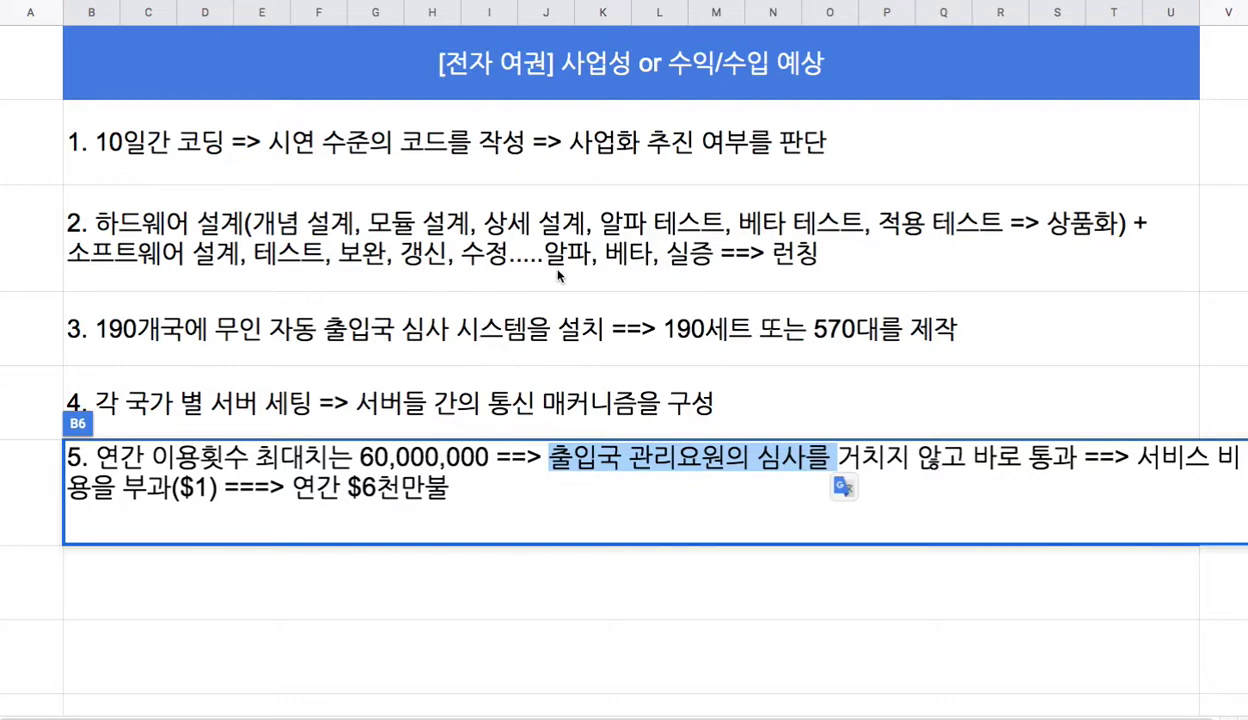
pyautogui.click(534, 344)
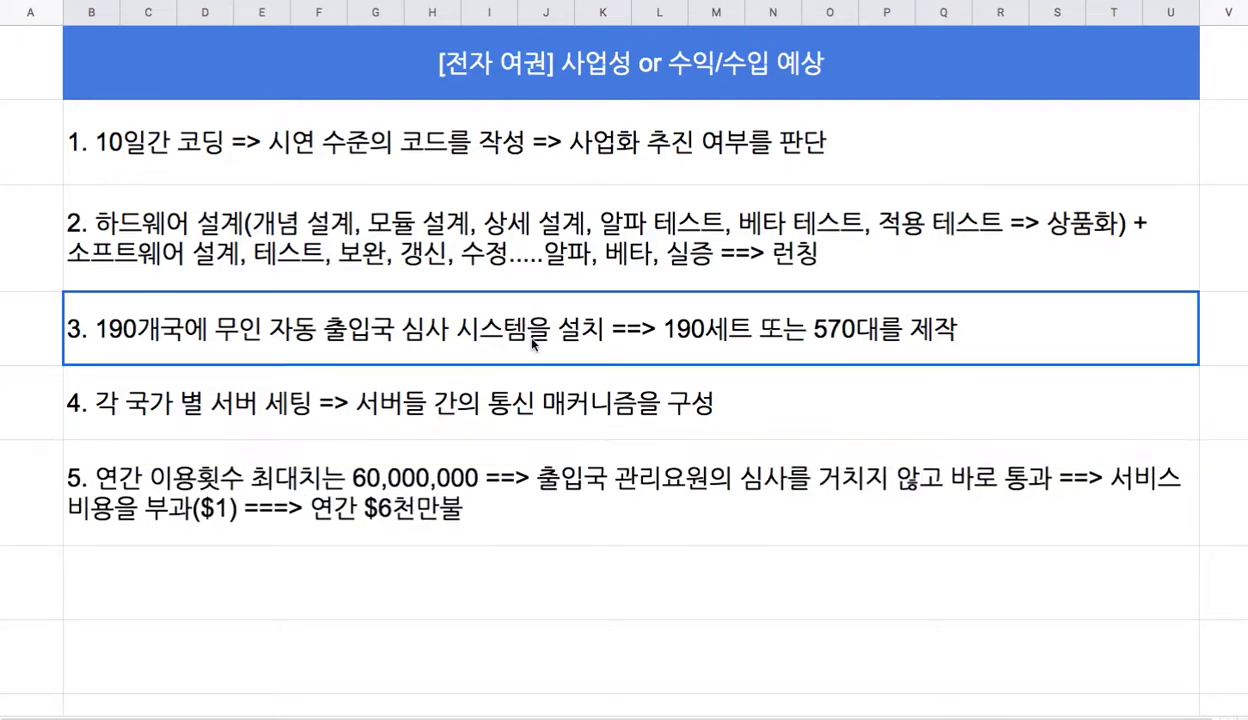
pyautogui.click(565, 491)
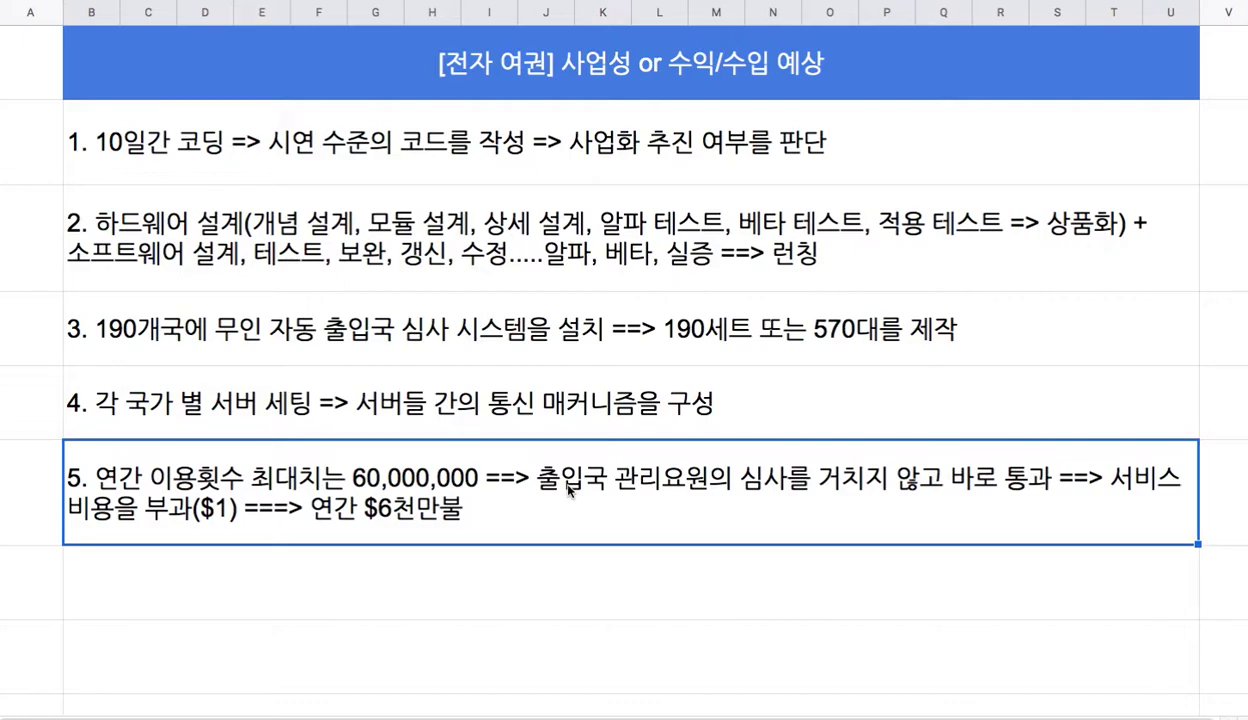
# Start item 6 in the empty row below item 5 with "6. 성공적이라면, 한국 뿐"
pyautogui.click(567, 572)
pyautogui.write('6')
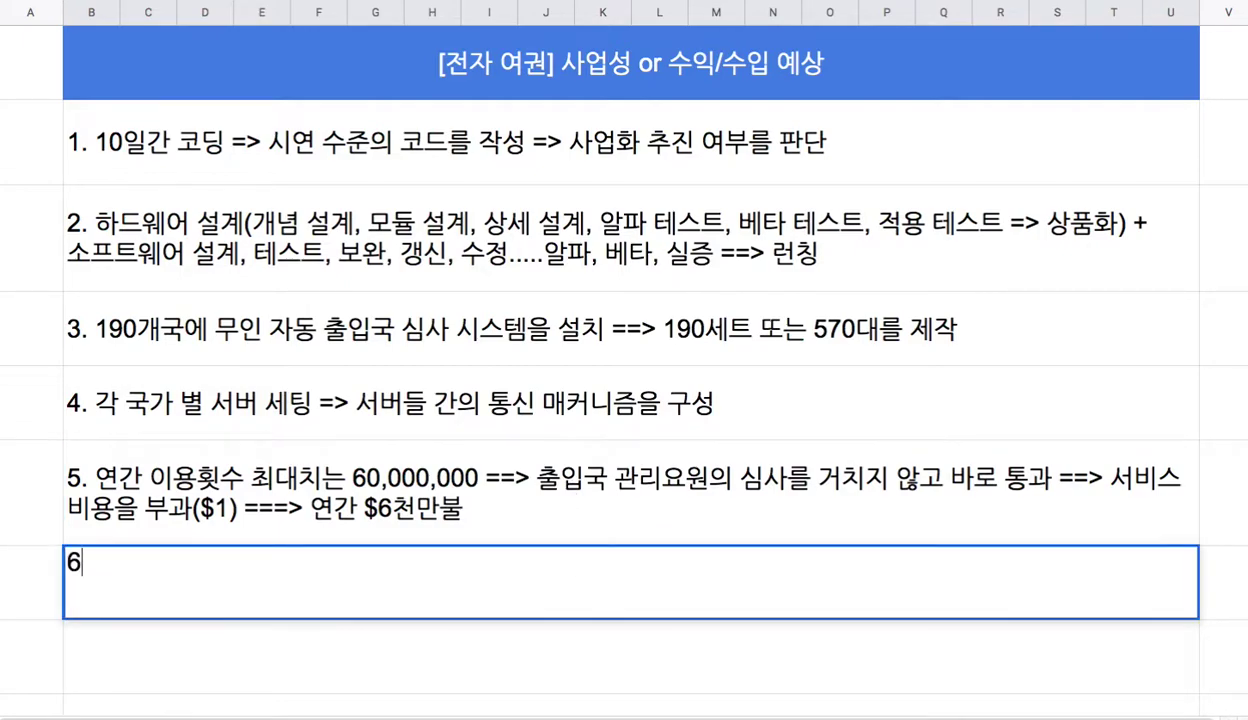
pyautogui.write('. ㅅ성공')
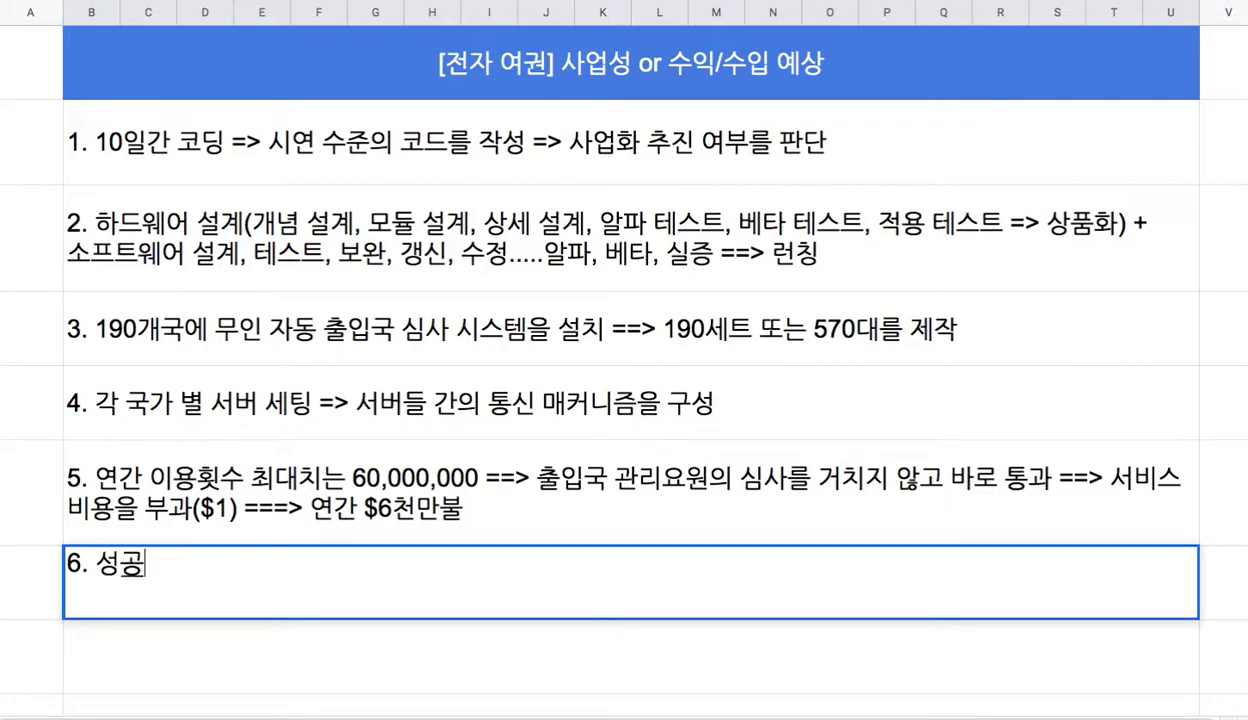
pyautogui.write('적이라면, ㅎ한국 뿐 나')
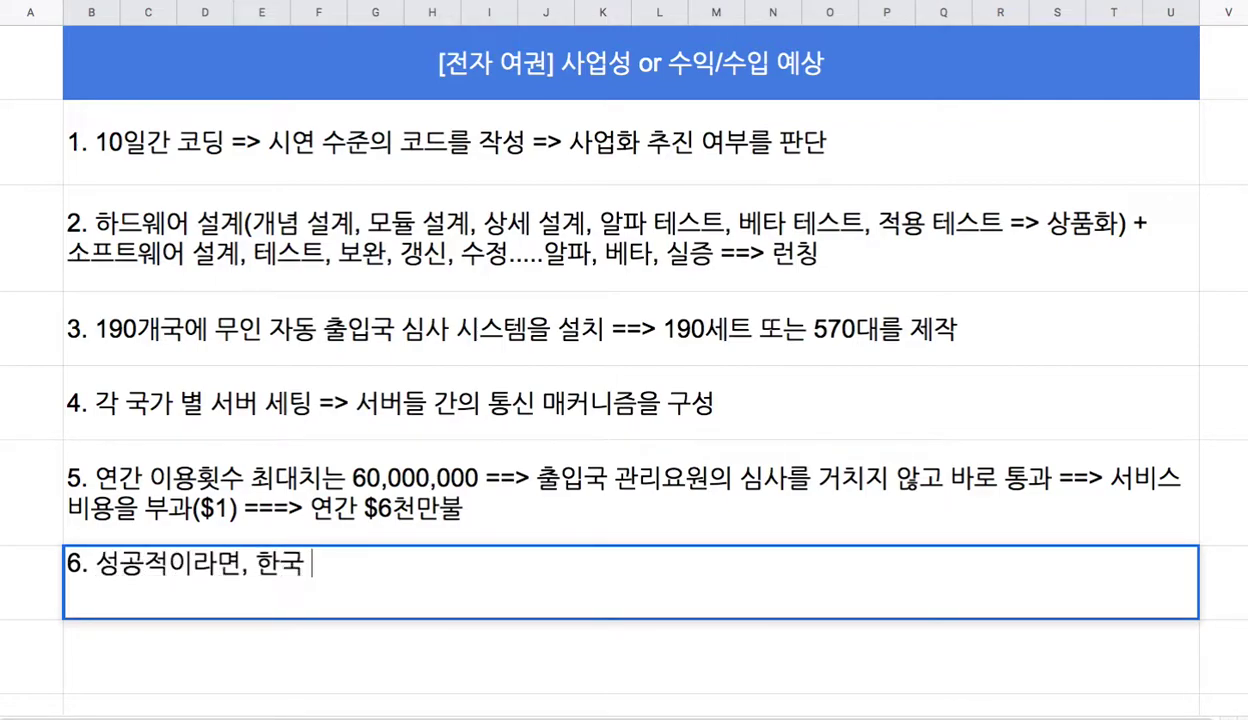
pyautogui.press('BackSpace')
pyautogui.press('BackSpace')
# Continue item 6 with "아니라, 세계 각국의 국내외", correcting typing errors
pyautogui.write('아니라, 셈')
pyautogui.write('계 각국')
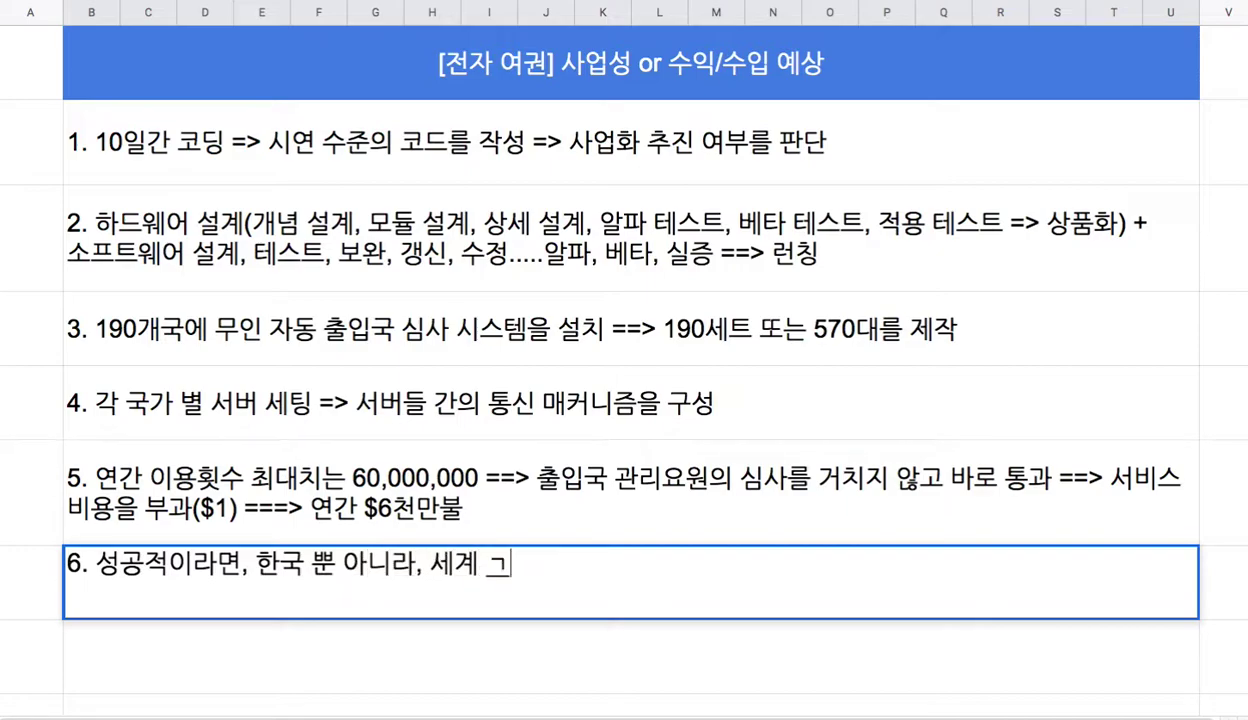
pyautogui.press('BackSpace')
pyautogui.press('BackSpace')
pyautogui.press('BackSpace')
pyautogui.write('ㄱ국의 국내외')
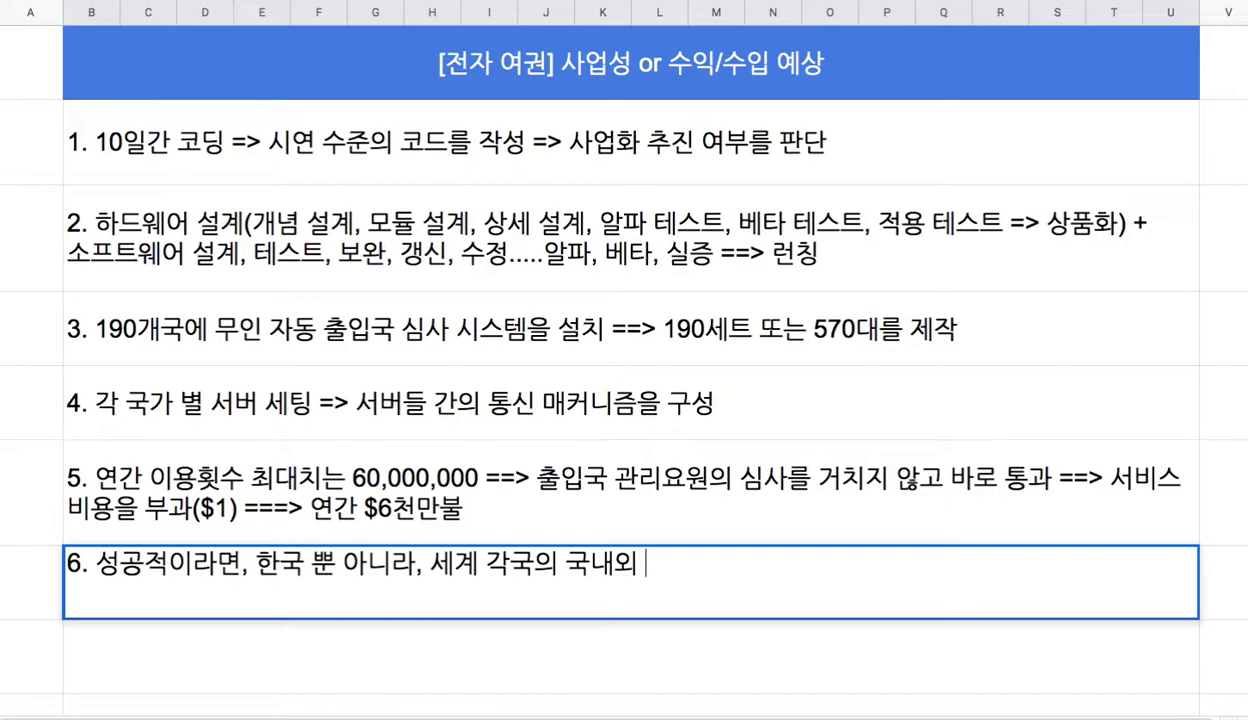
# Finish item 6 with "통관 절차를 일정부분 대체" and commit the entry
pyautogui.write(' 통관 절차')
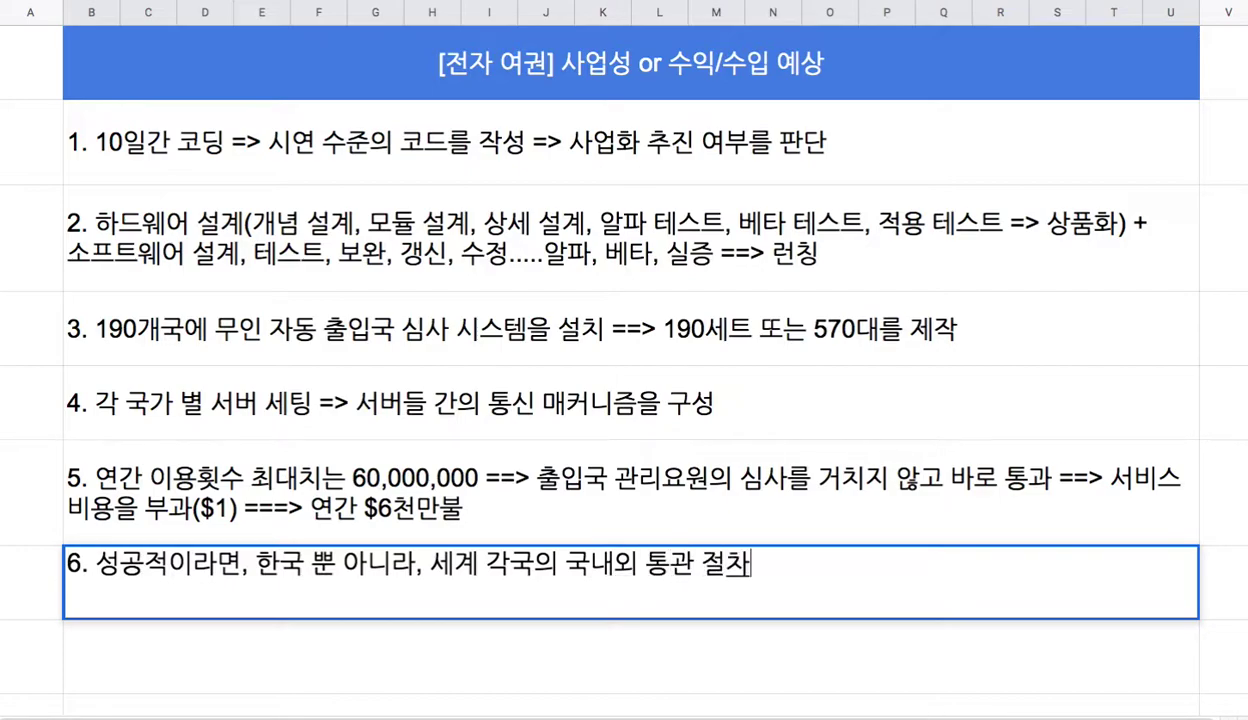
pyautogui.write('를 이ㄹ정부분 ')
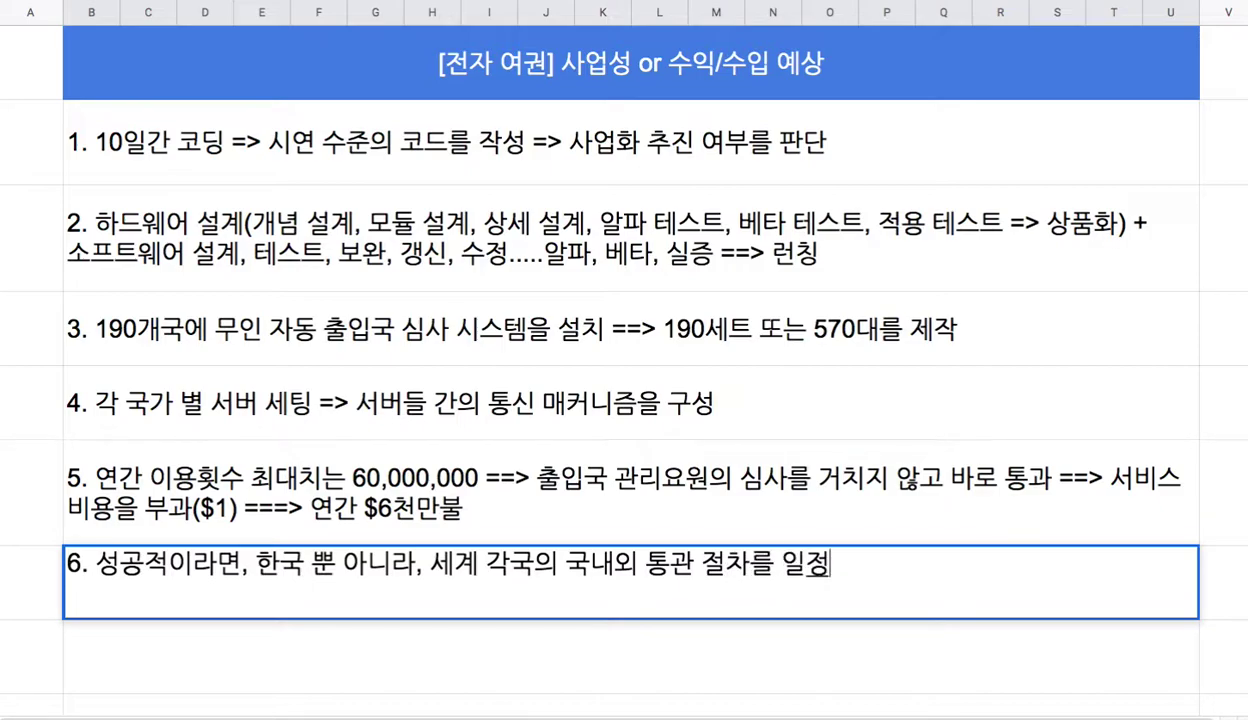
pyautogui.write('대체')
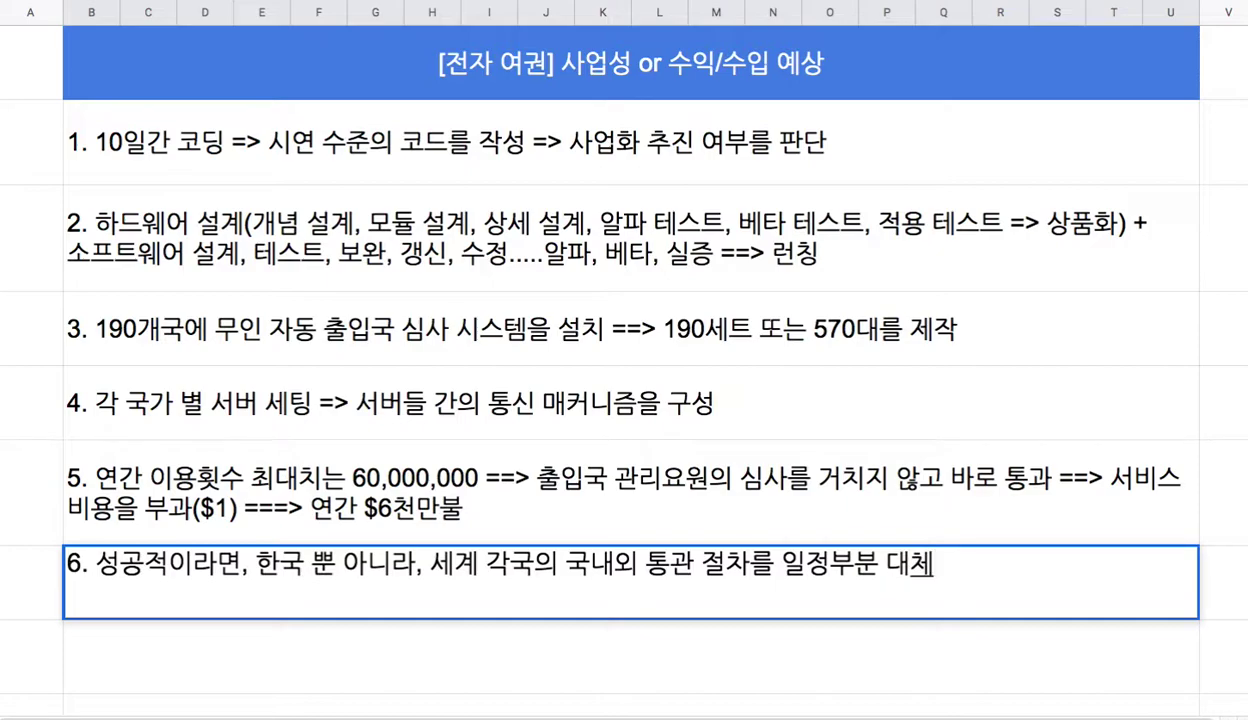
pyautogui.click(567, 520)
pyautogui.click(493, 577)
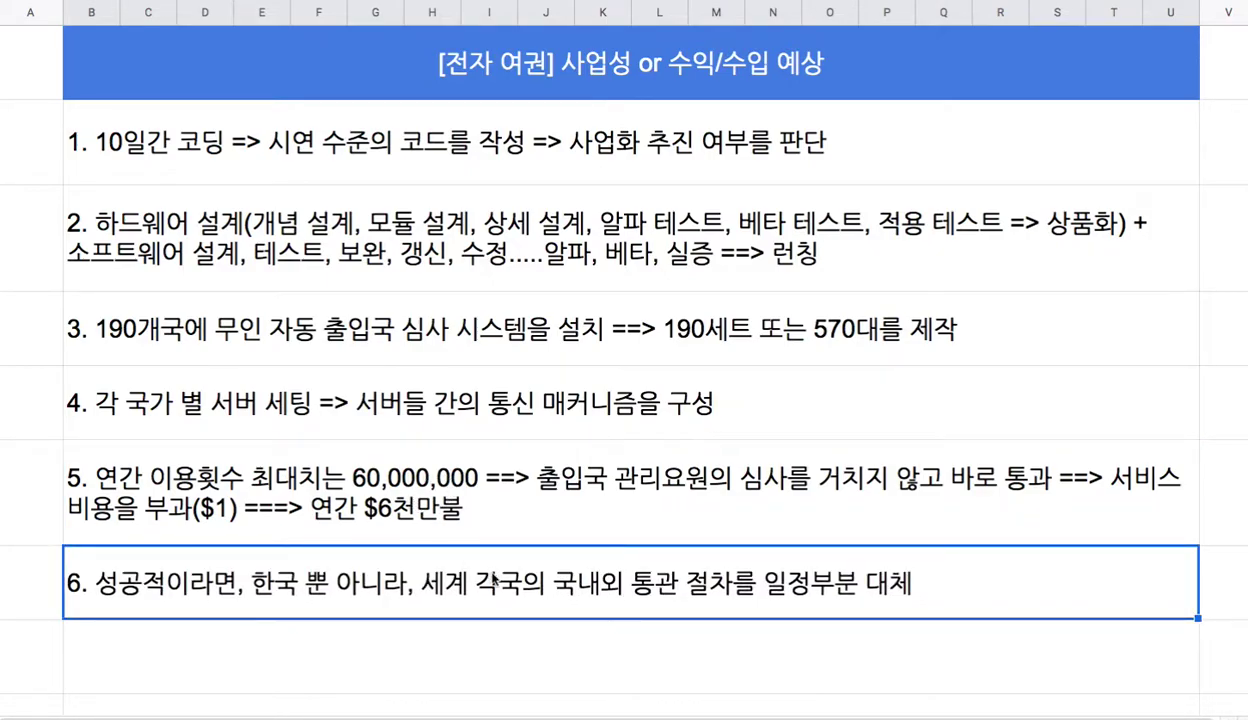
pyautogui.doubleClick(487, 574)
pyautogui.click(451, 174)
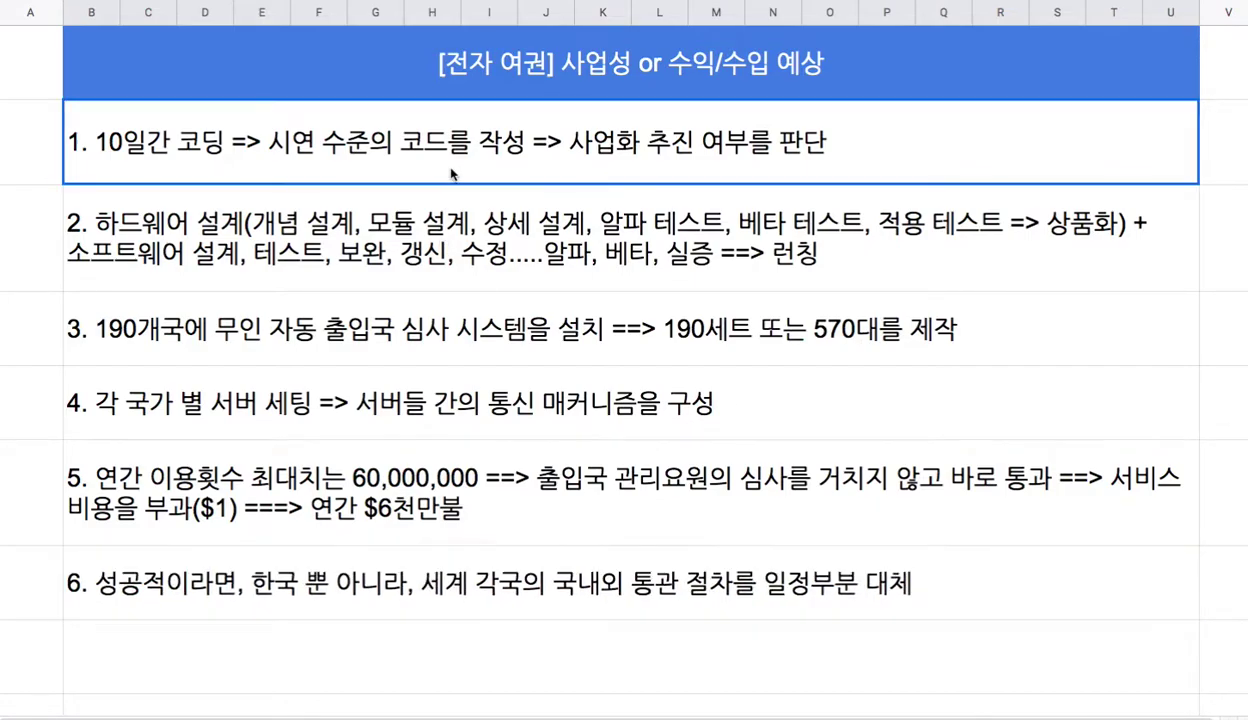
pyautogui.click(465, 570)
pyautogui.doubleClick(480, 565)
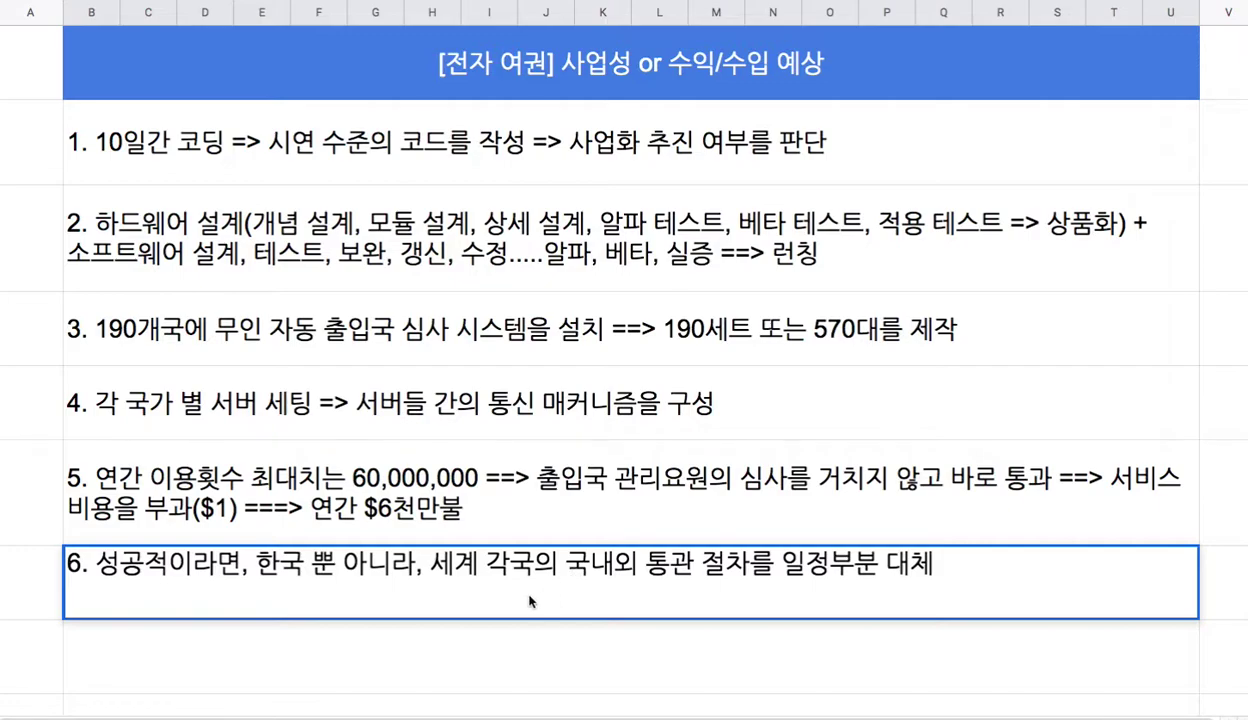
# Write item 7 in the row below item 6 as "7. 국제선뿐 아니라, 국내선의 제반 확인 절차를 모두 대신"
pyautogui.click(518, 656)
pyautogui.write('7')
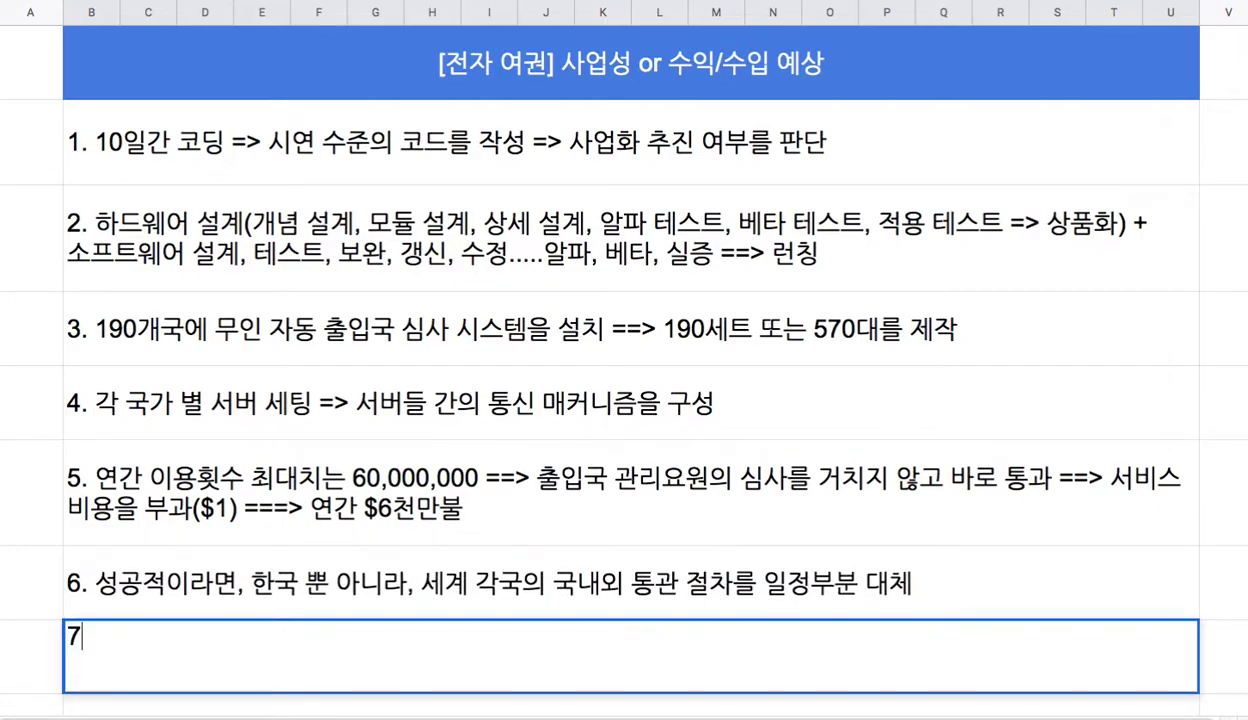
pyautogui.write('. 국제선뿐 안')
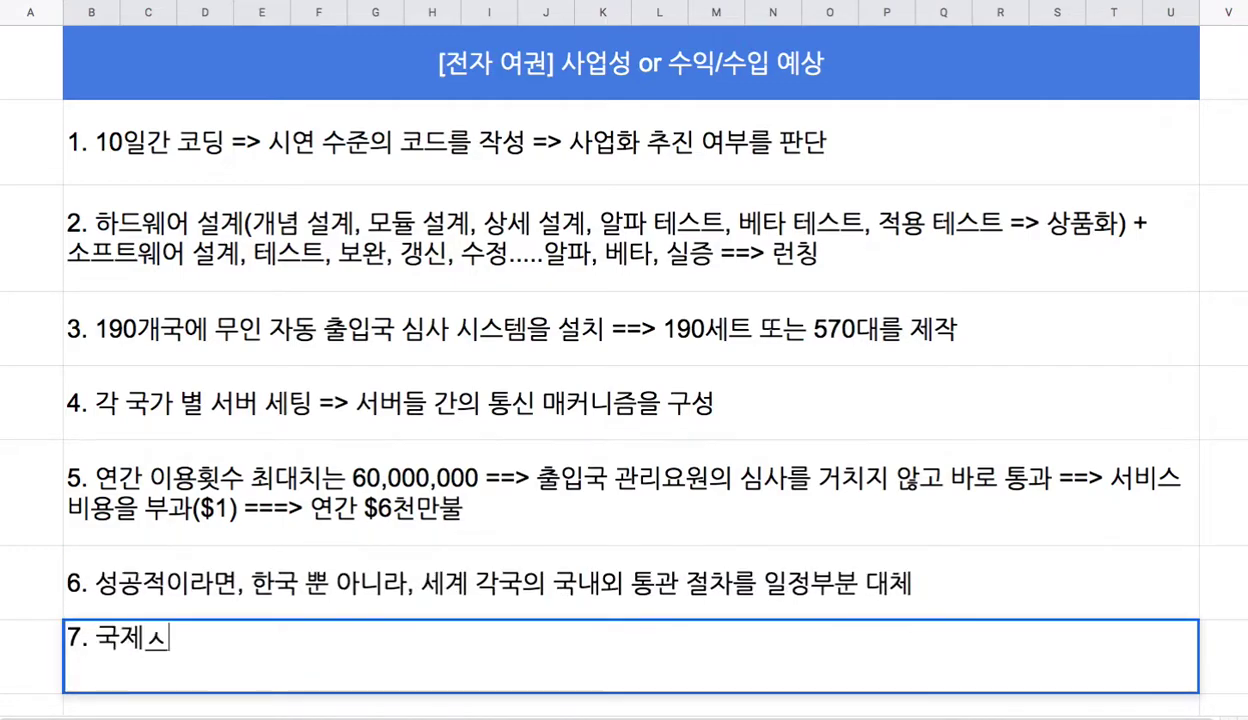
pyautogui.write('니라, 국내선의 ')
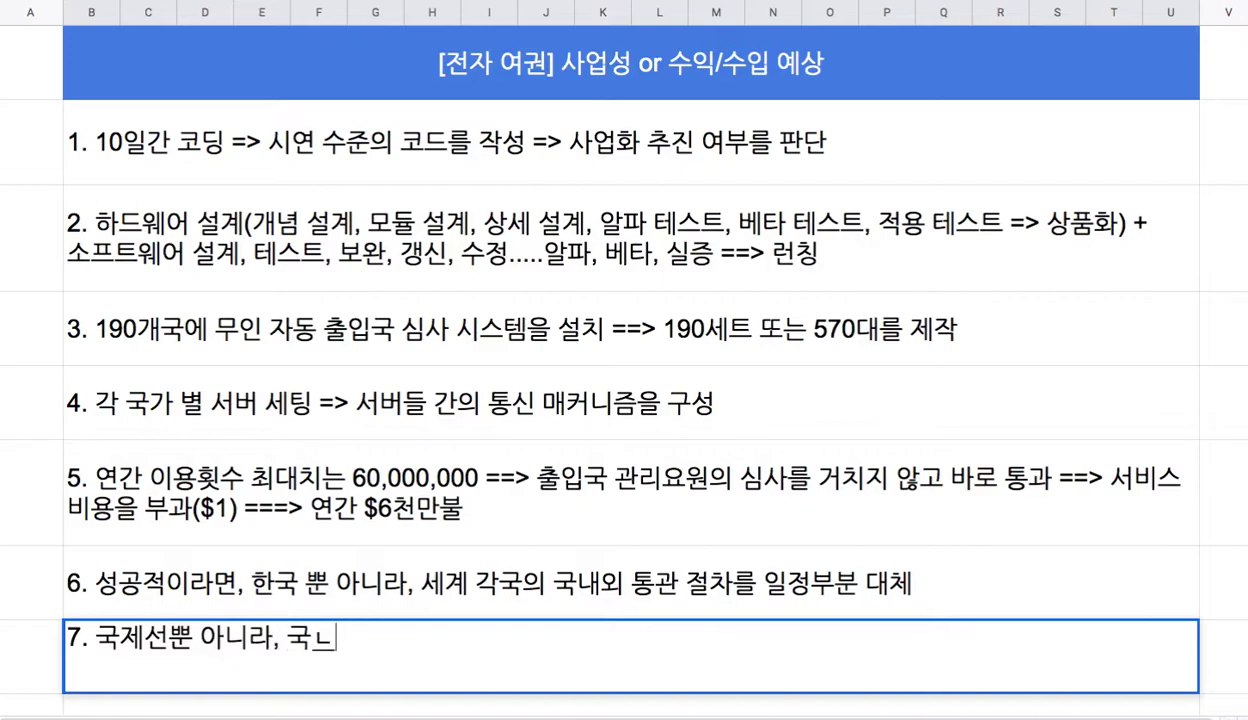
pyautogui.write('제')
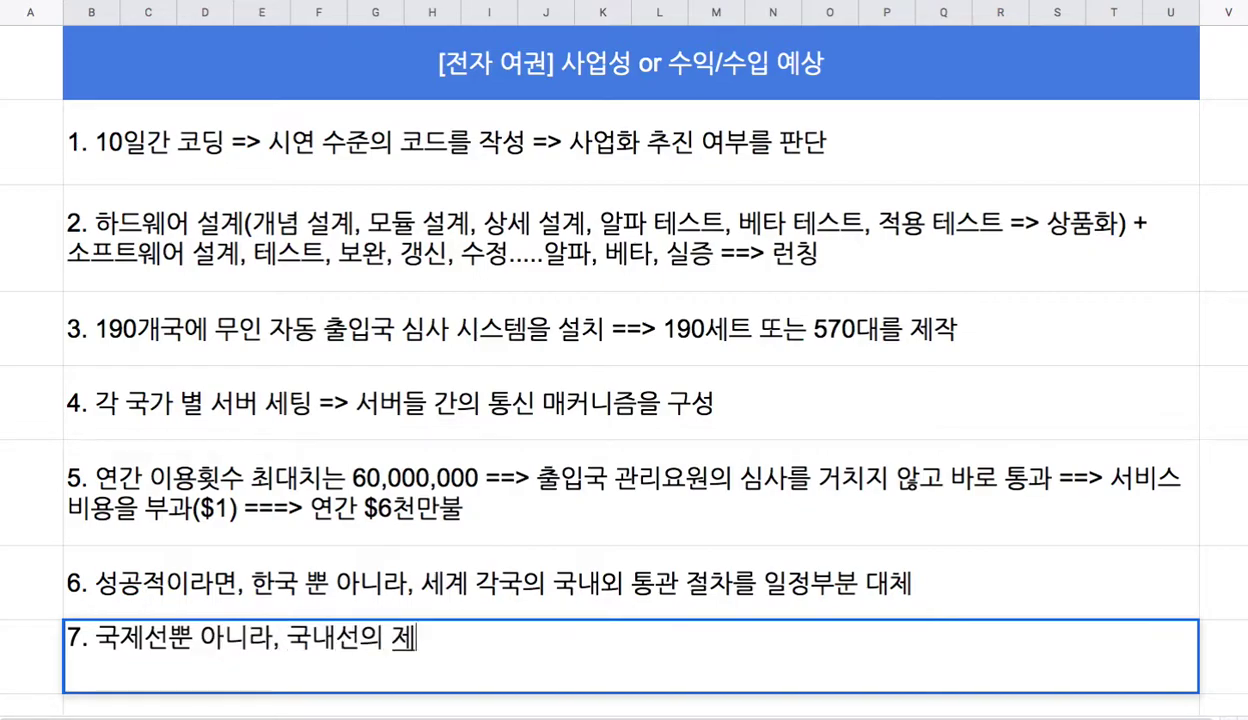
pyautogui.write('반 확인 ㅈ')
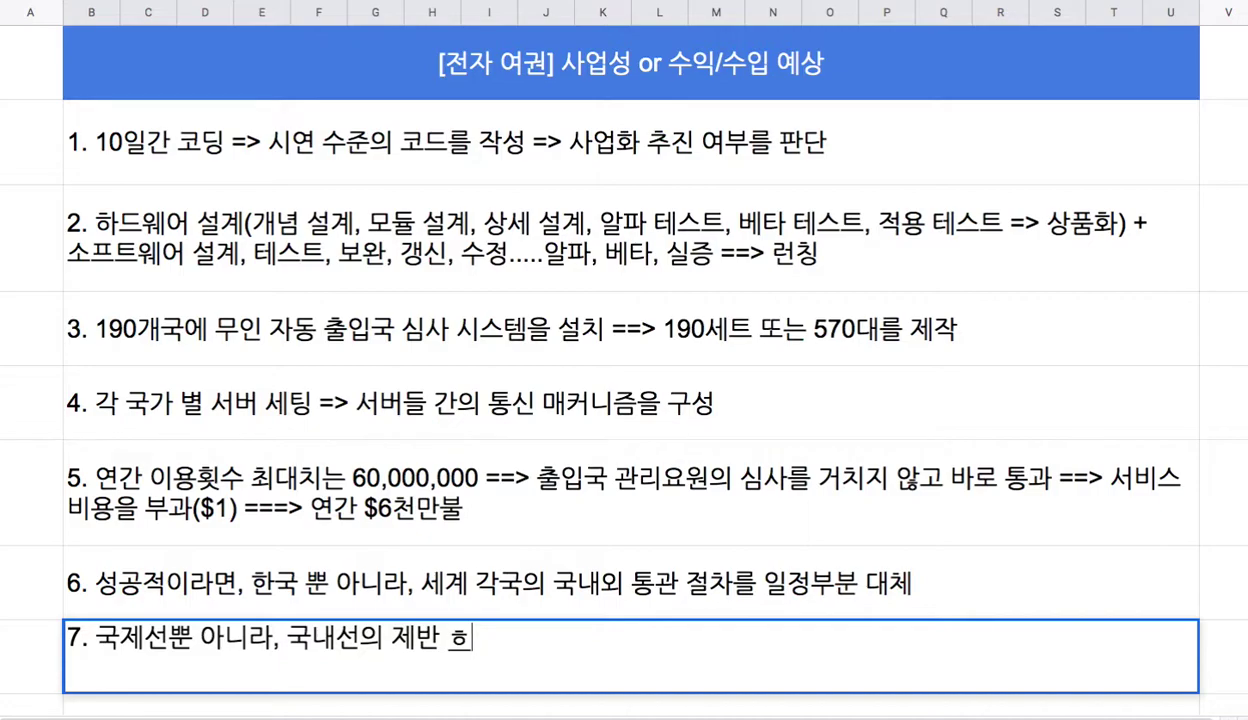
pyautogui.write('절차를 ')
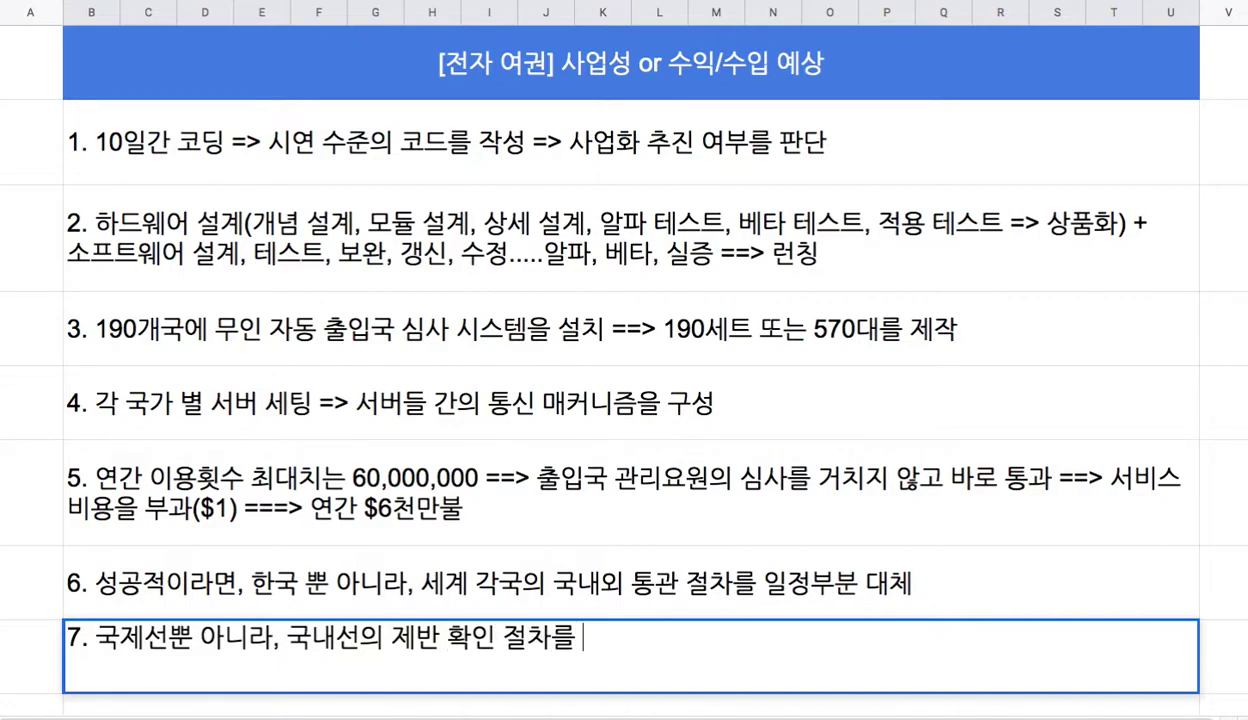
pyautogui.write('모두 대신')
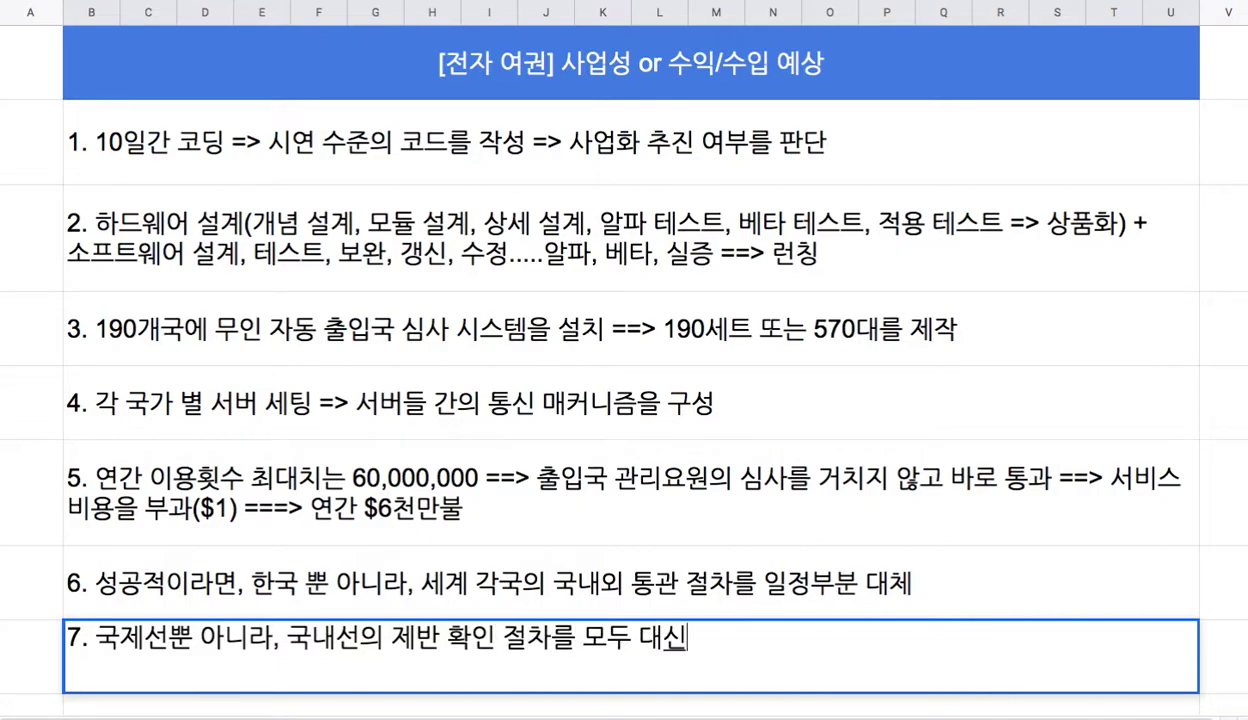